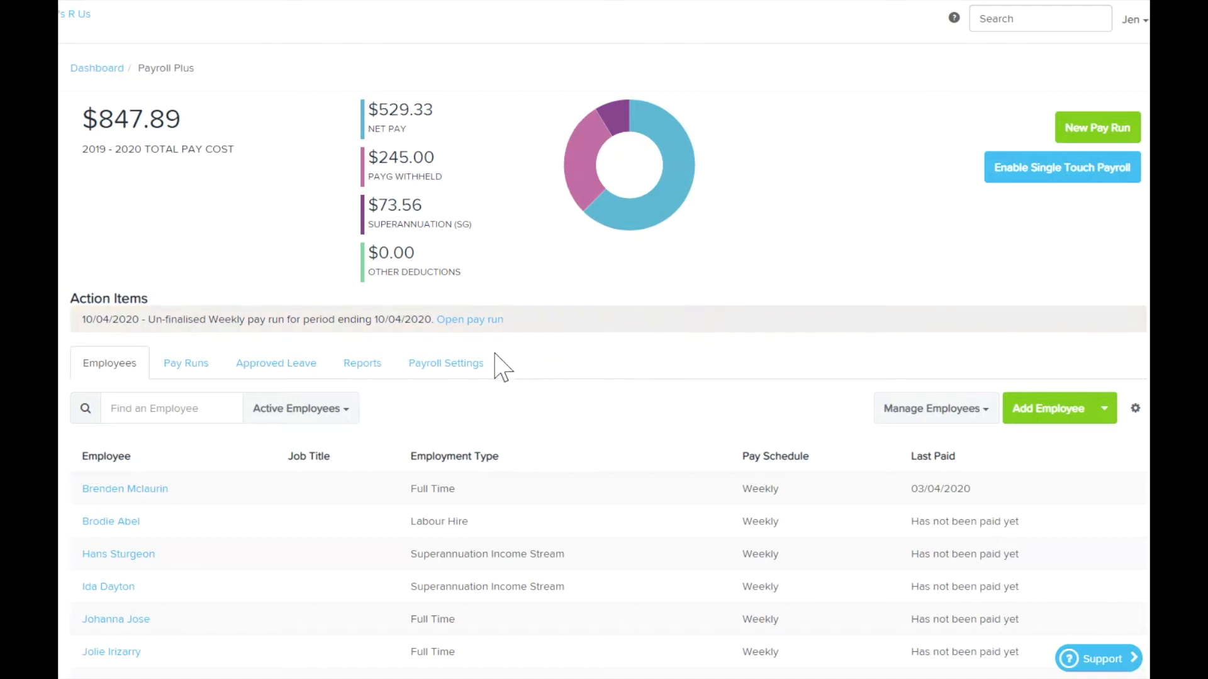
# - Add a new pay schedule named Fortnightly in the Pay Schedules payroll settings
pyautogui.click(465, 377)
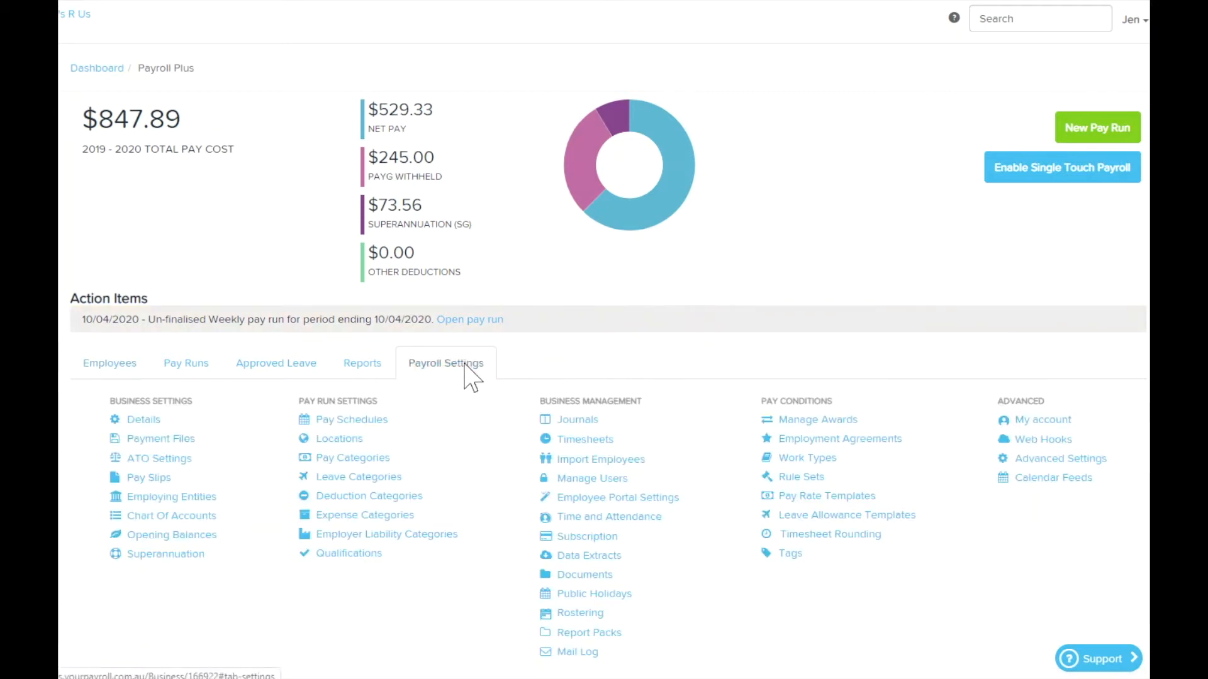
pyautogui.click(380, 424)
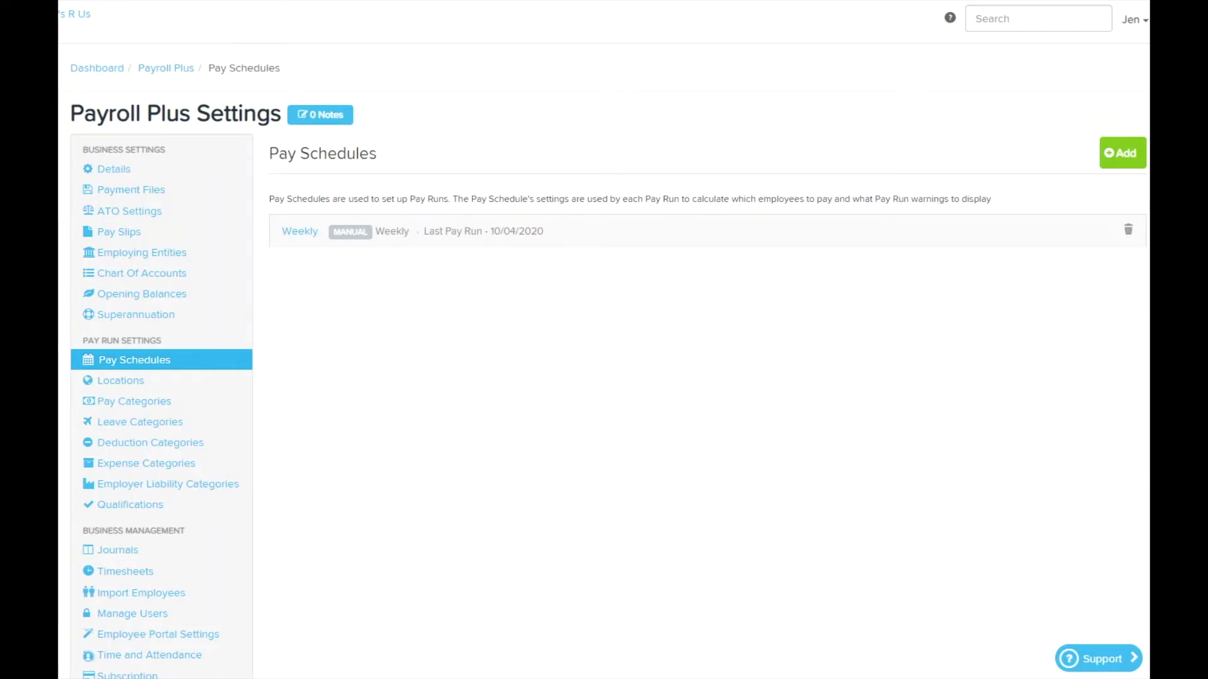
pyautogui.click(1124, 156)
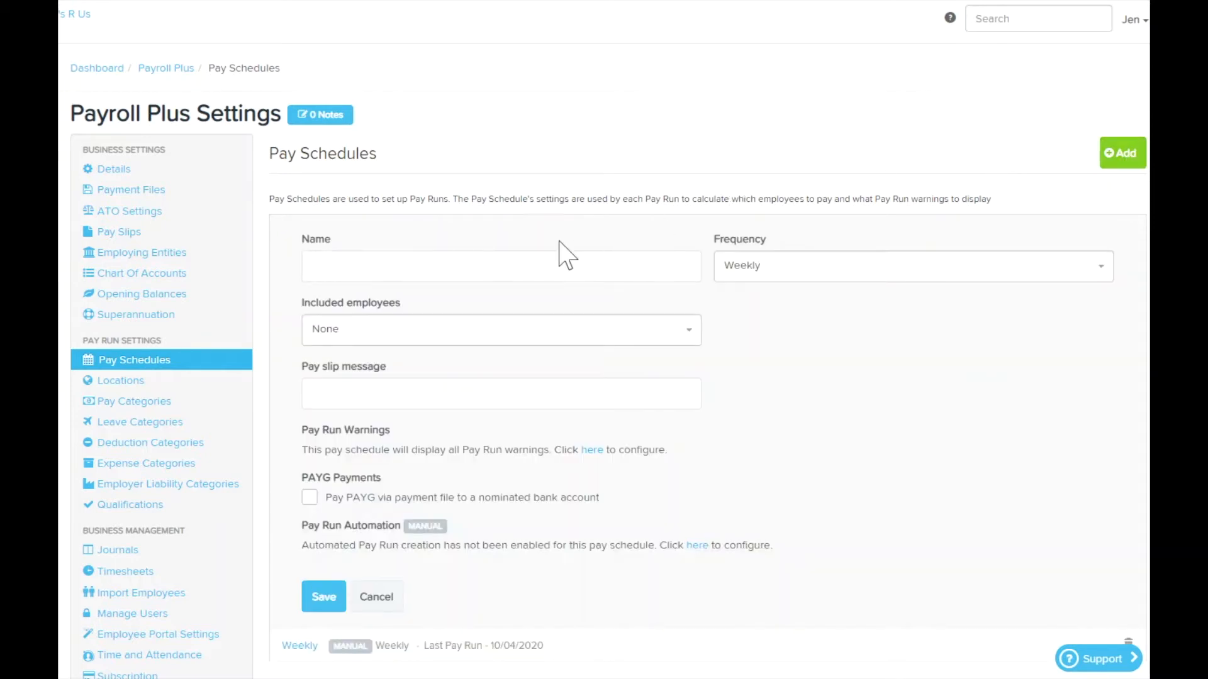
pyautogui.click(522, 267)
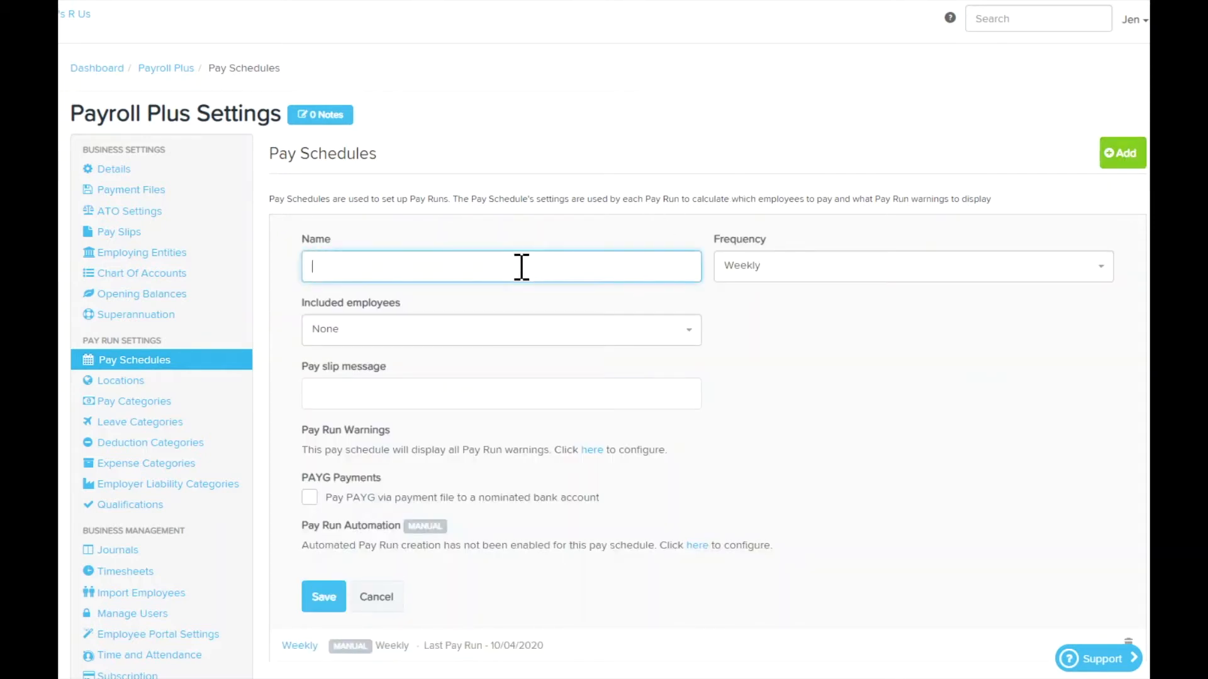
pyautogui.write('Fortnightly')
# - Set the schedule's frequency to Fortnightly and include employees with this pay schedule as their default
pyautogui.click(840, 272)
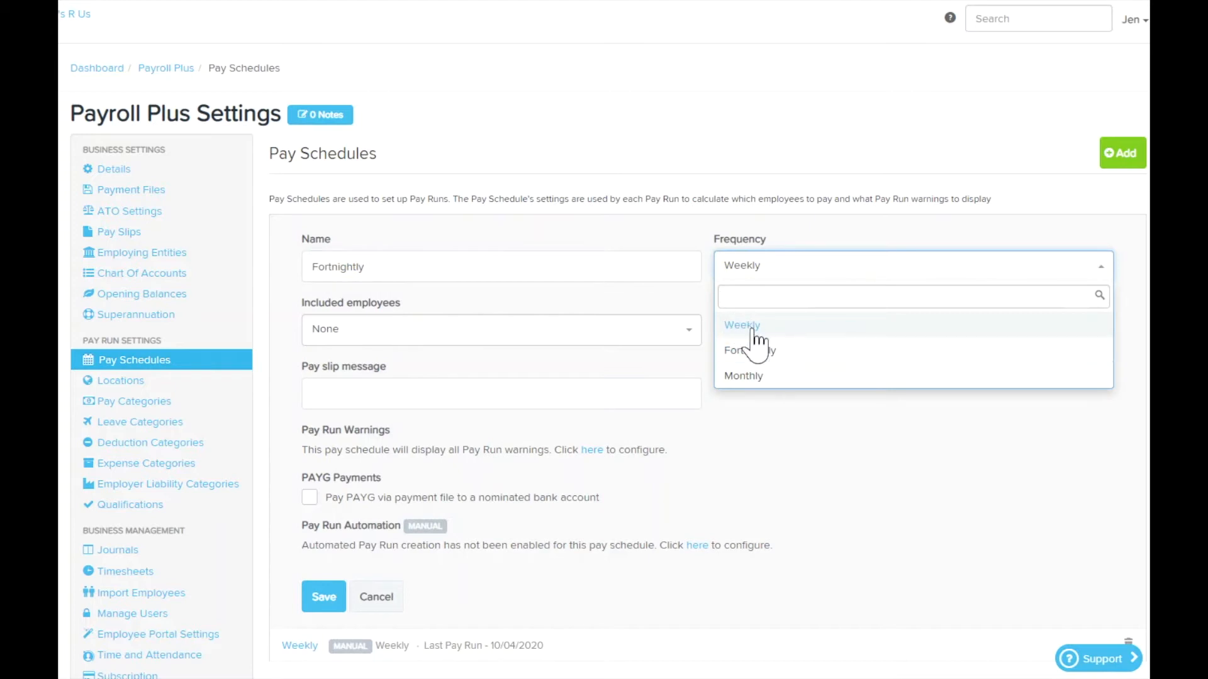
pyautogui.click(780, 365)
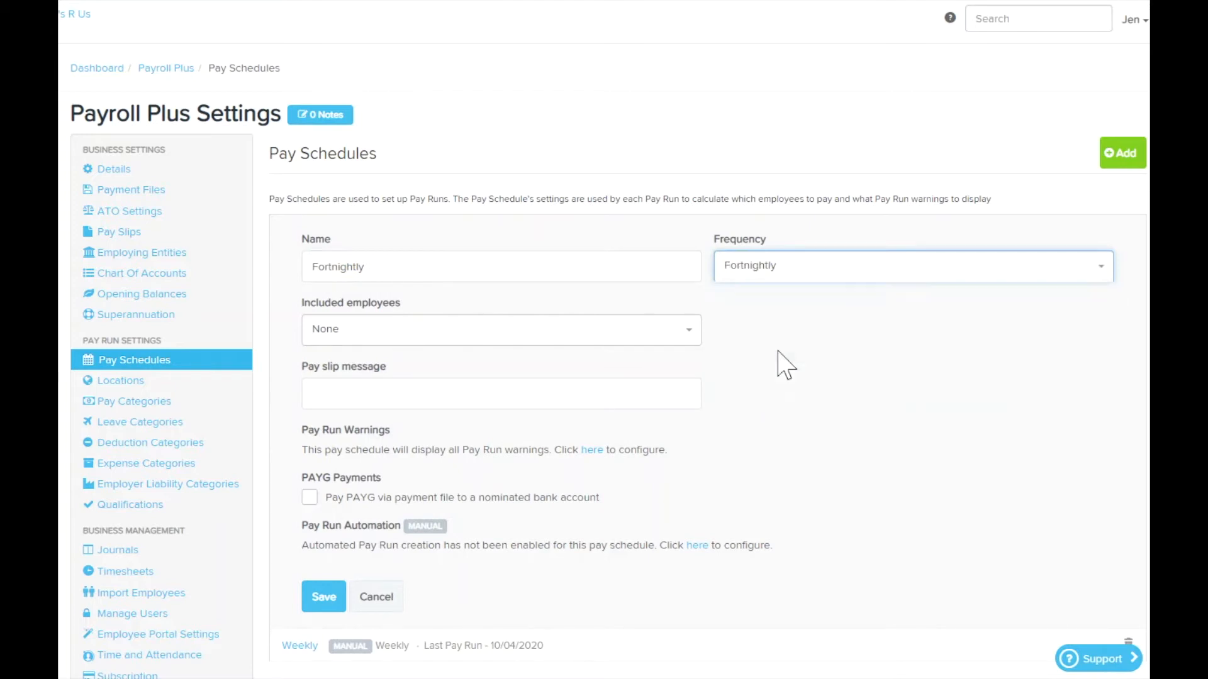
pyautogui.click(661, 353)
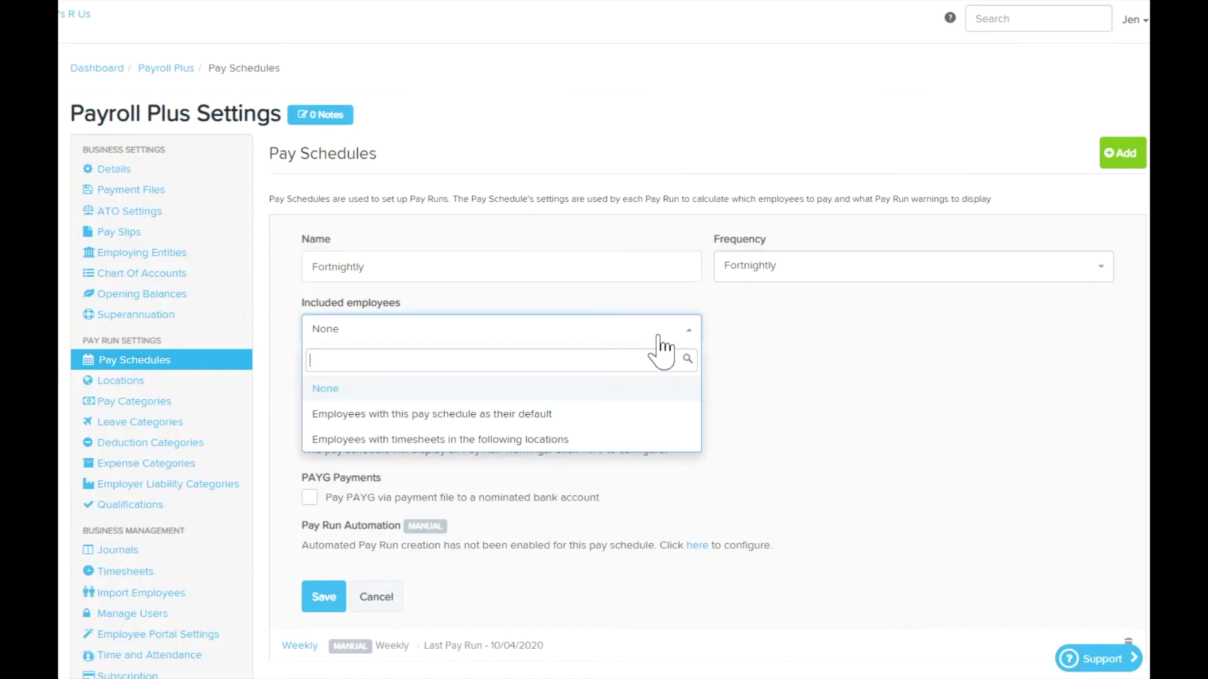
pyautogui.click(605, 423)
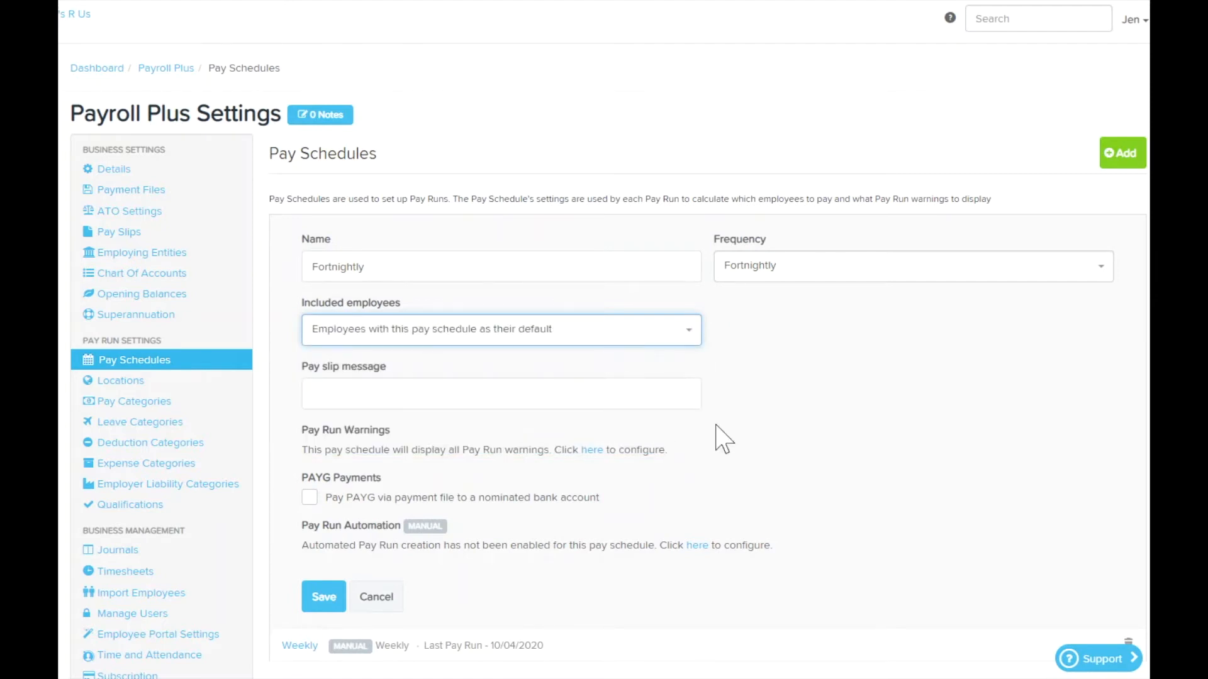
# - Review the schedule's pay run warnings, switching "ABA details missing" off and on again, and close the list
pyautogui.scroll(-1, 736, 428)
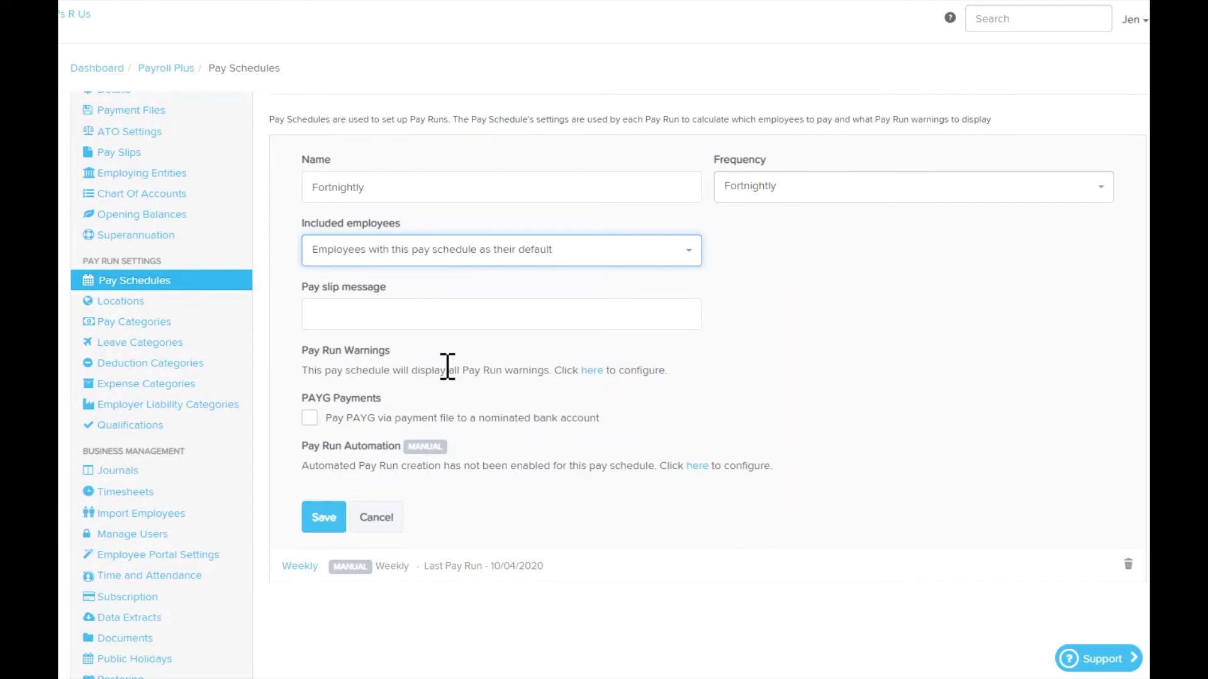
pyautogui.click(593, 372)
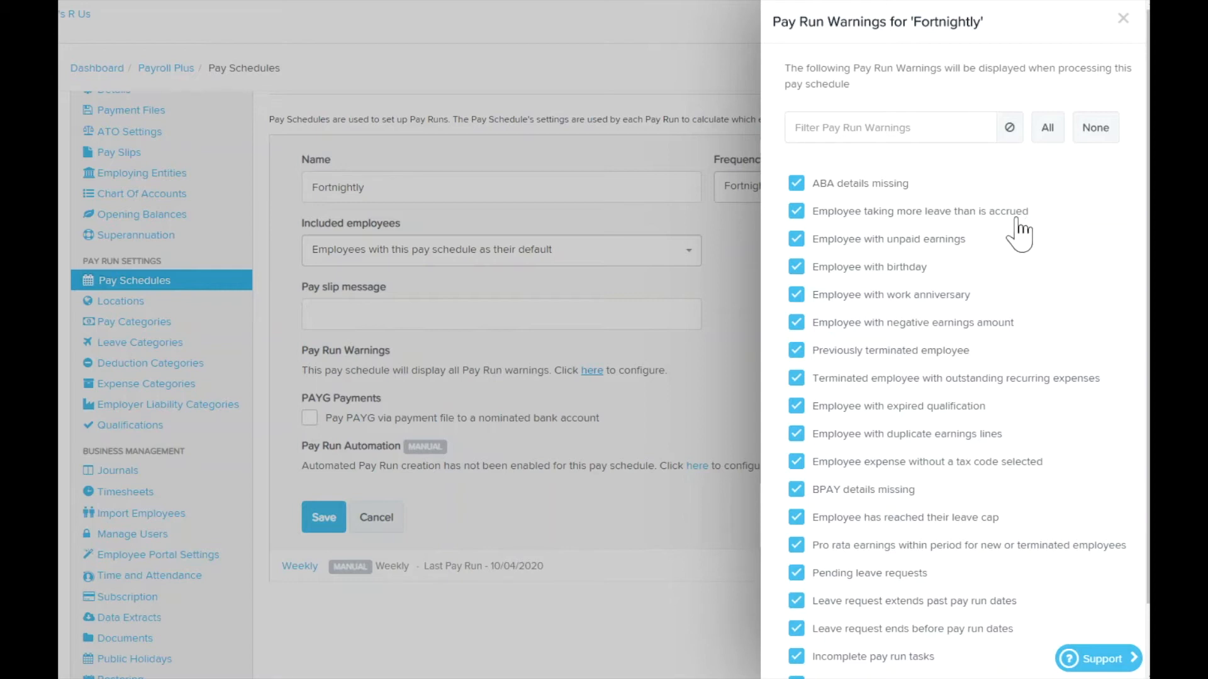
pyautogui.scroll(-1, 1019, 258)
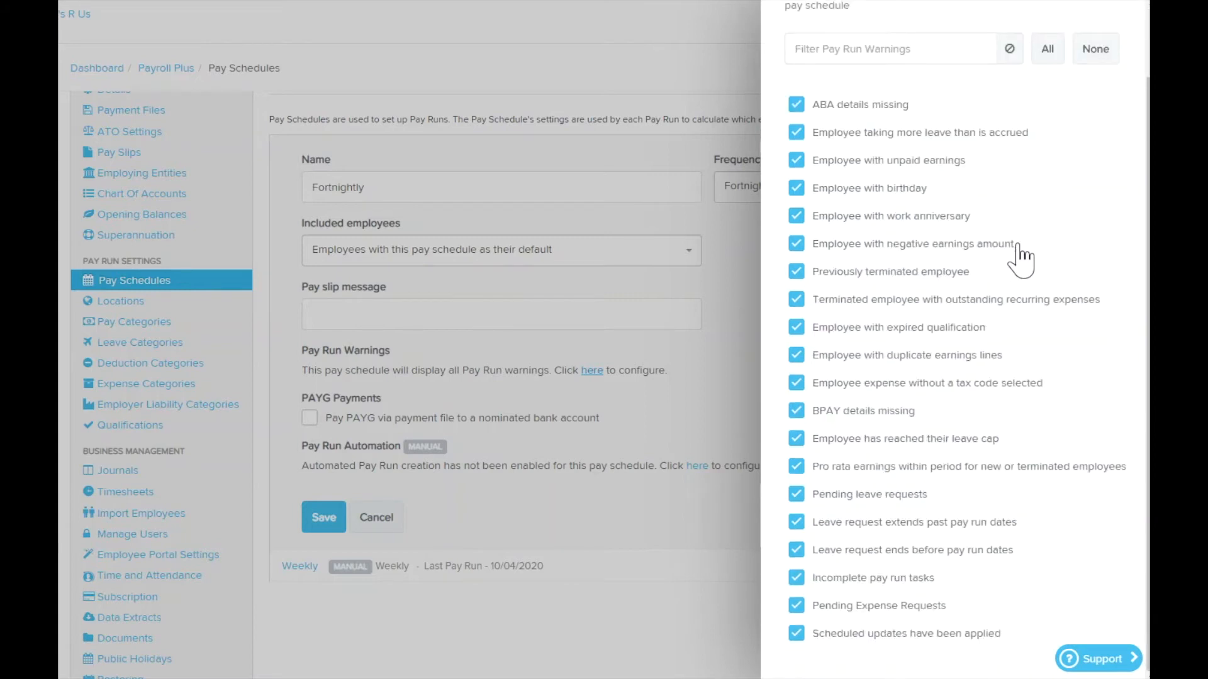
pyautogui.click(796, 106)
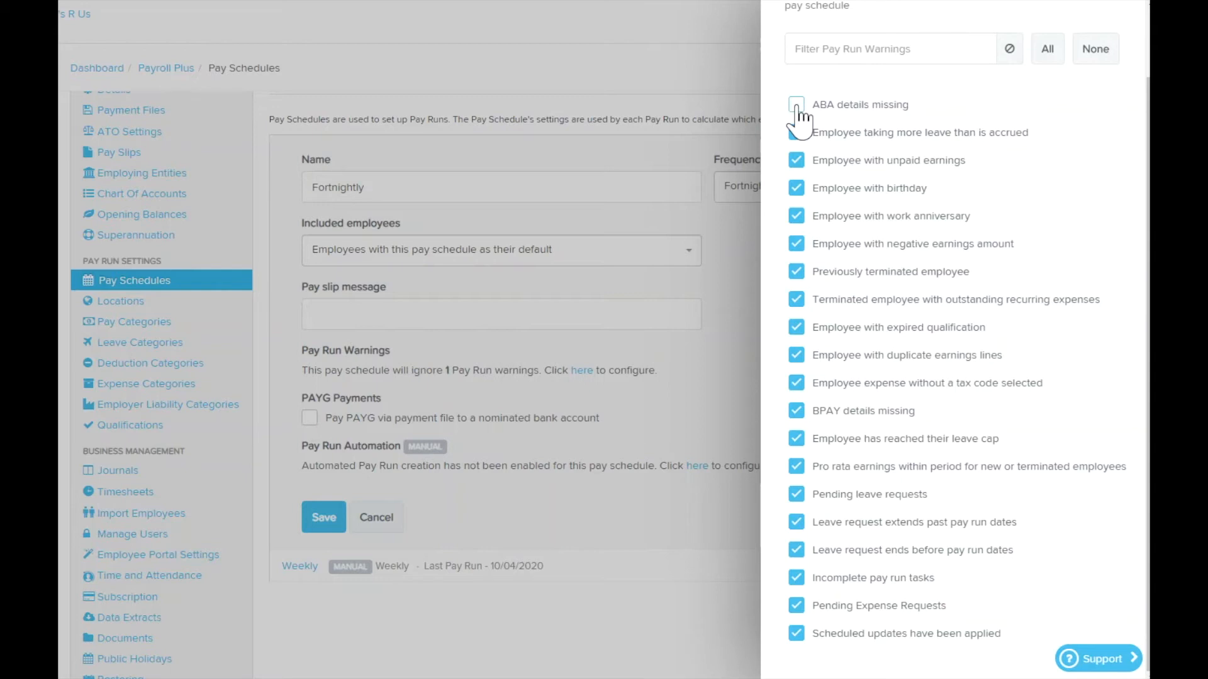
pyautogui.click(796, 105)
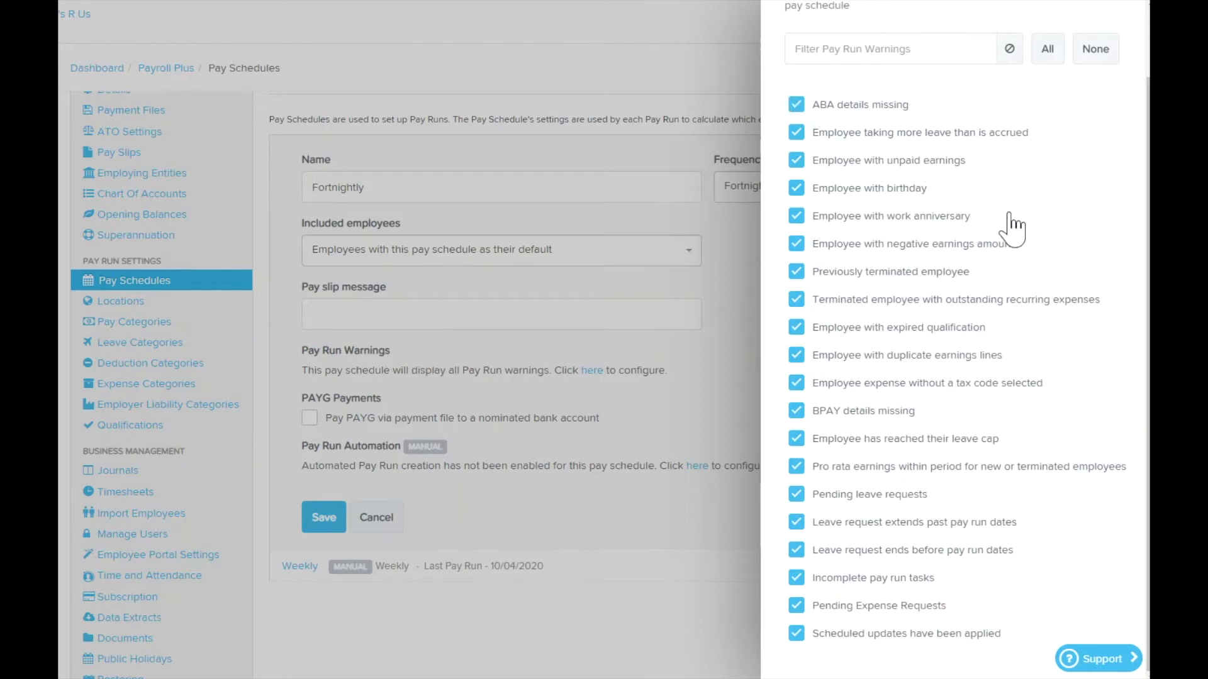
pyautogui.scroll(2, 1013, 230)
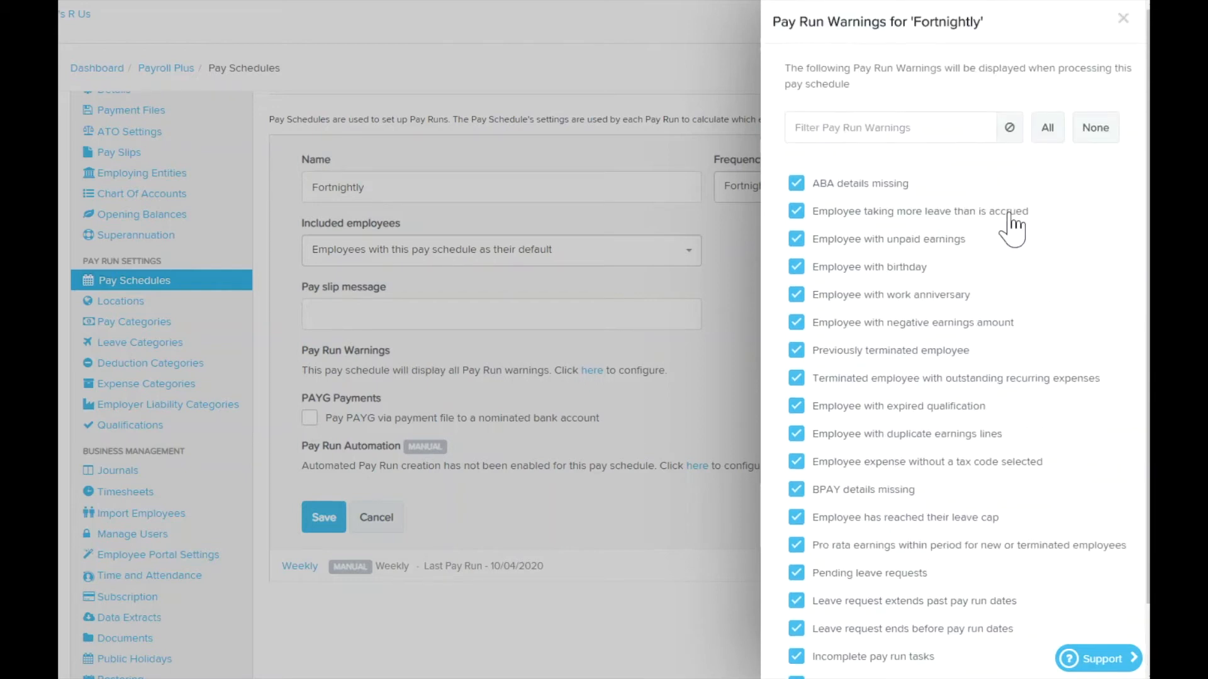
pyautogui.click(1123, 19)
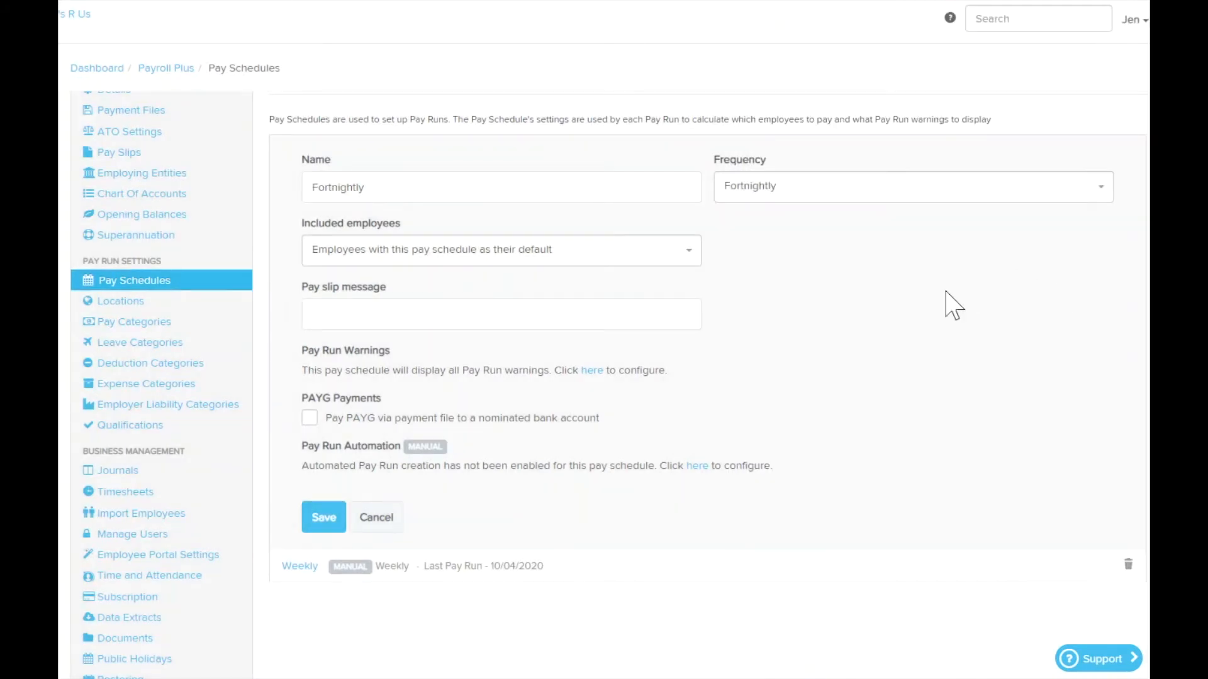
# - Start configuring pay run automation for the schedule with the initial pay period ending on 30/03/2020
pyautogui.scroll(-1, 937, 327)
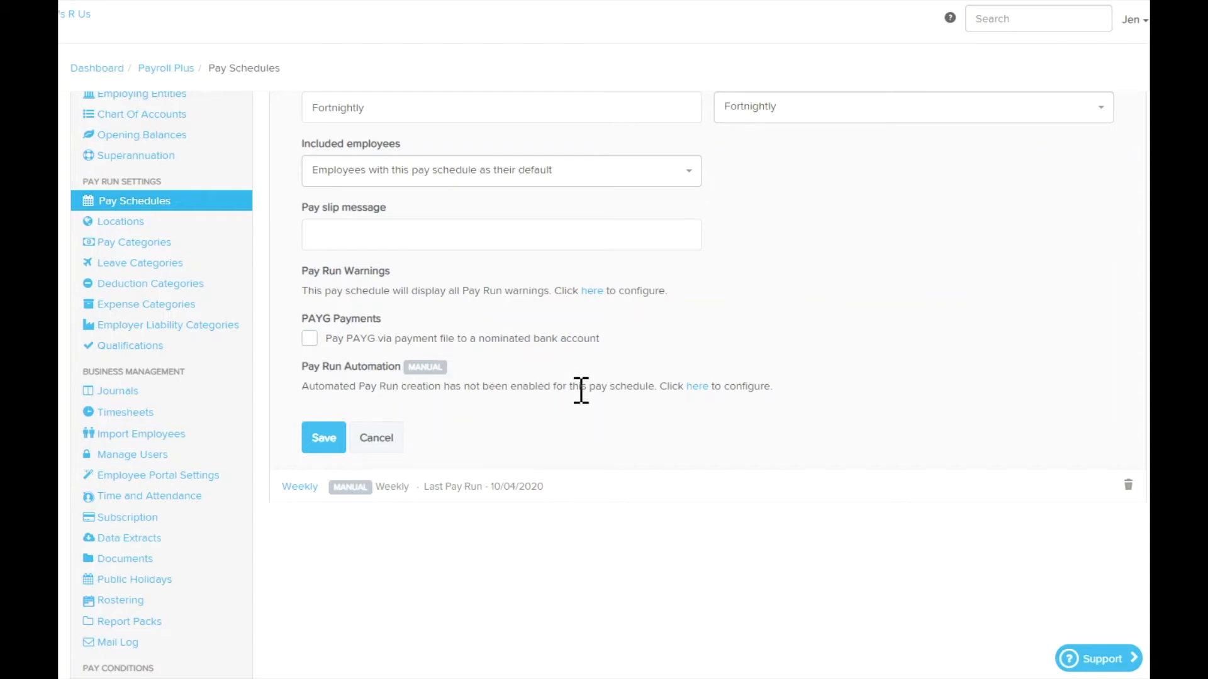
pyautogui.click(698, 388)
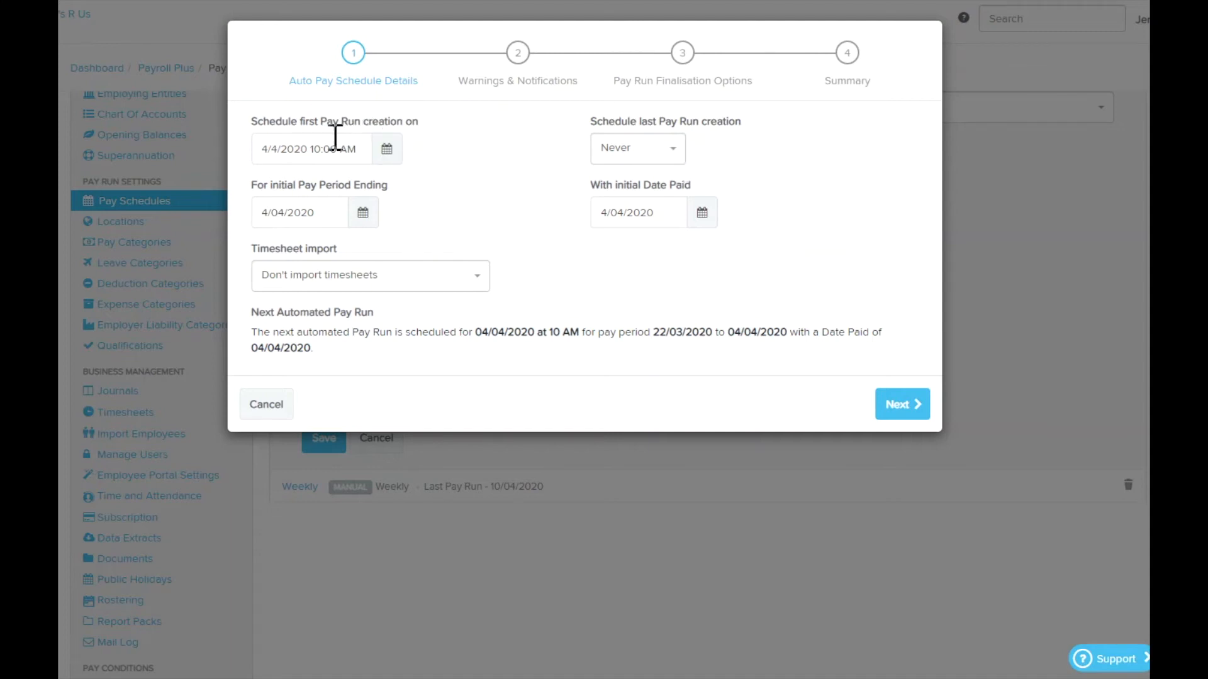
pyautogui.click(363, 214)
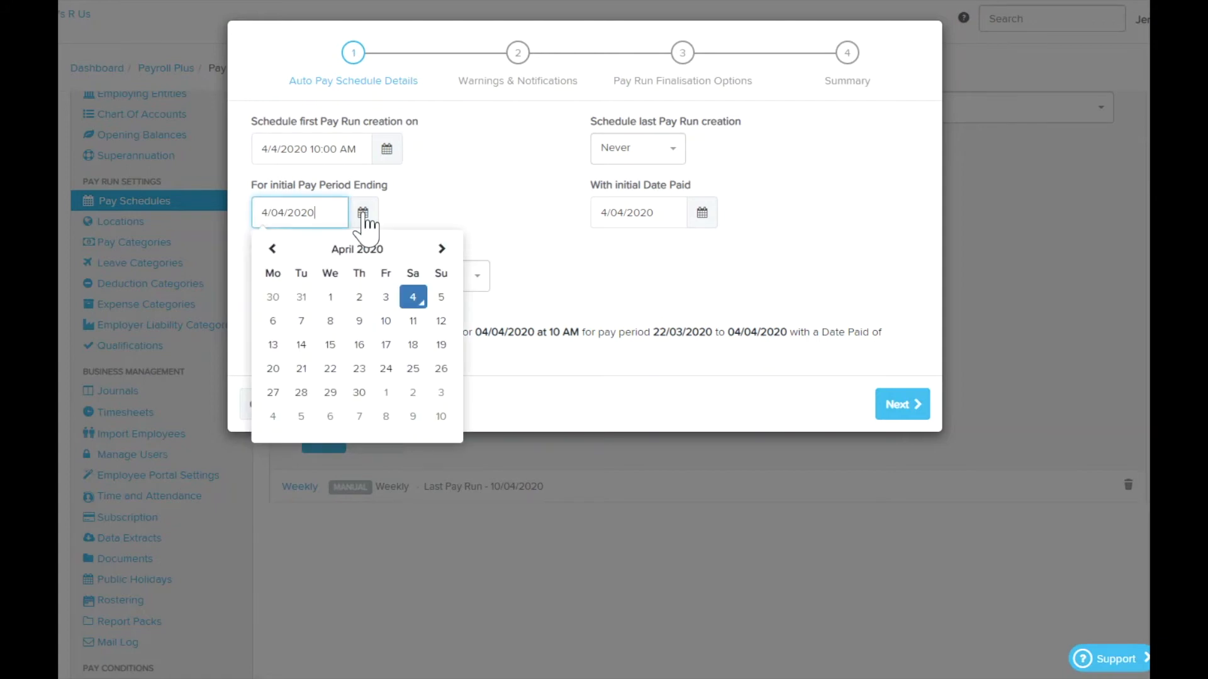
pyautogui.click(273, 298)
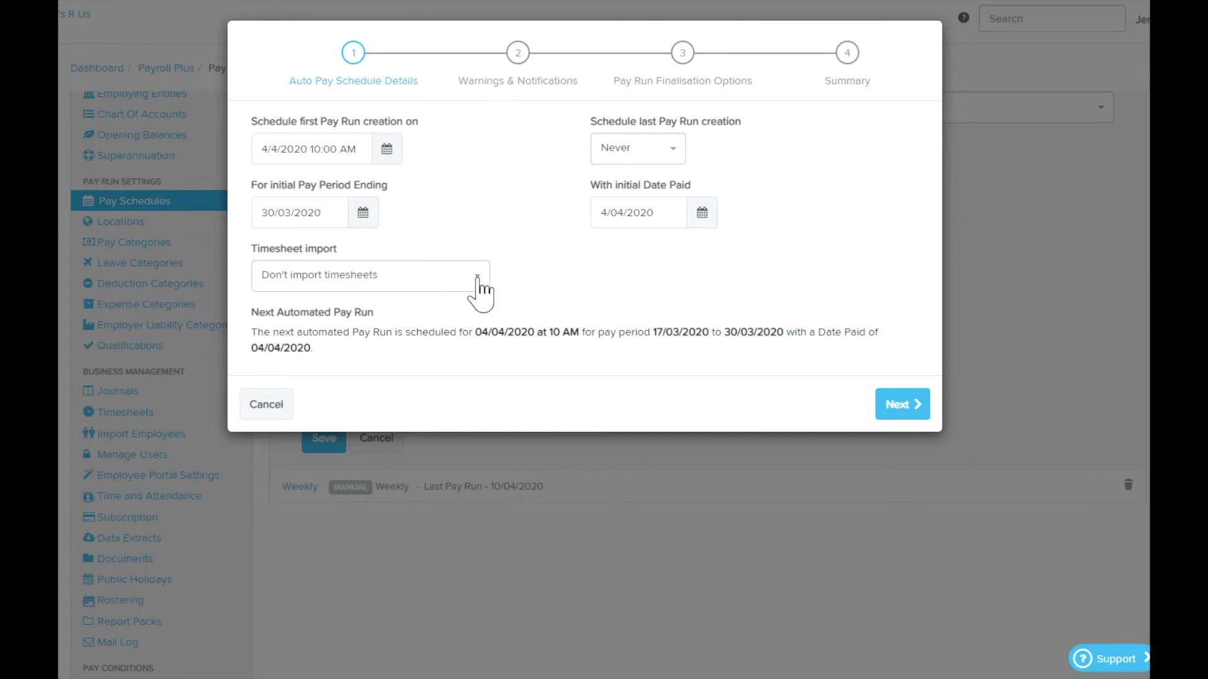
pyautogui.click(903, 409)
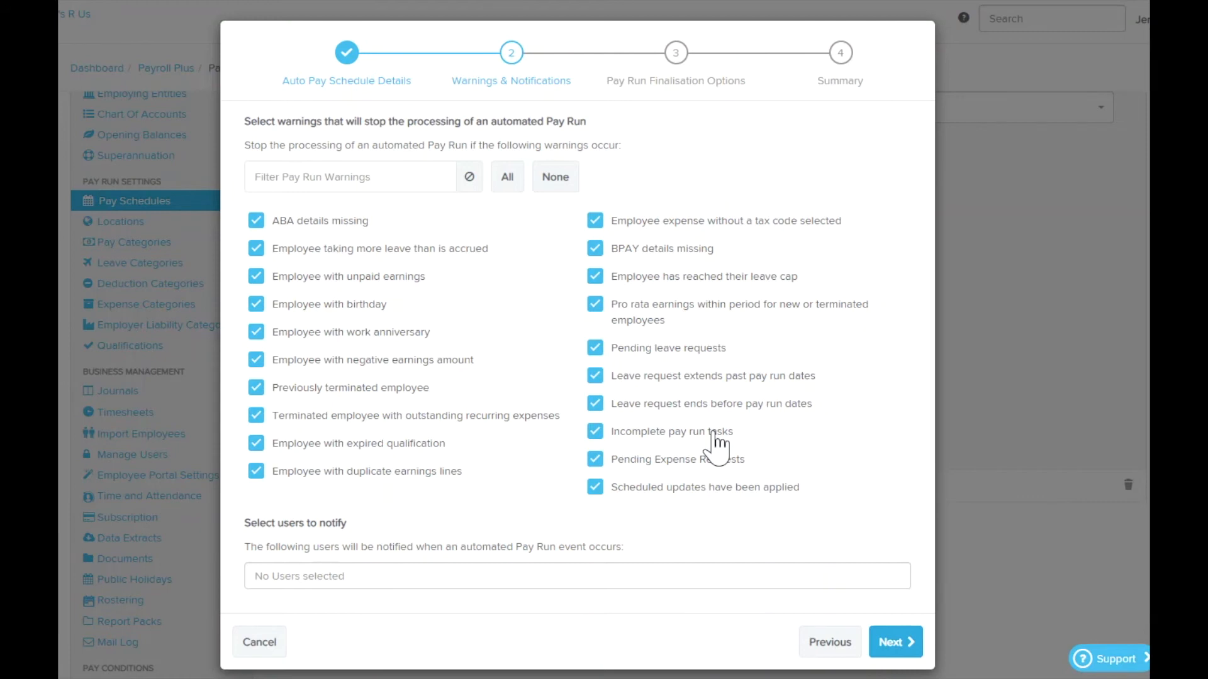
# - Check the users available to notify and continue to the automation summary with all stop warnings and manual finalisation kept
pyautogui.click(378, 578)
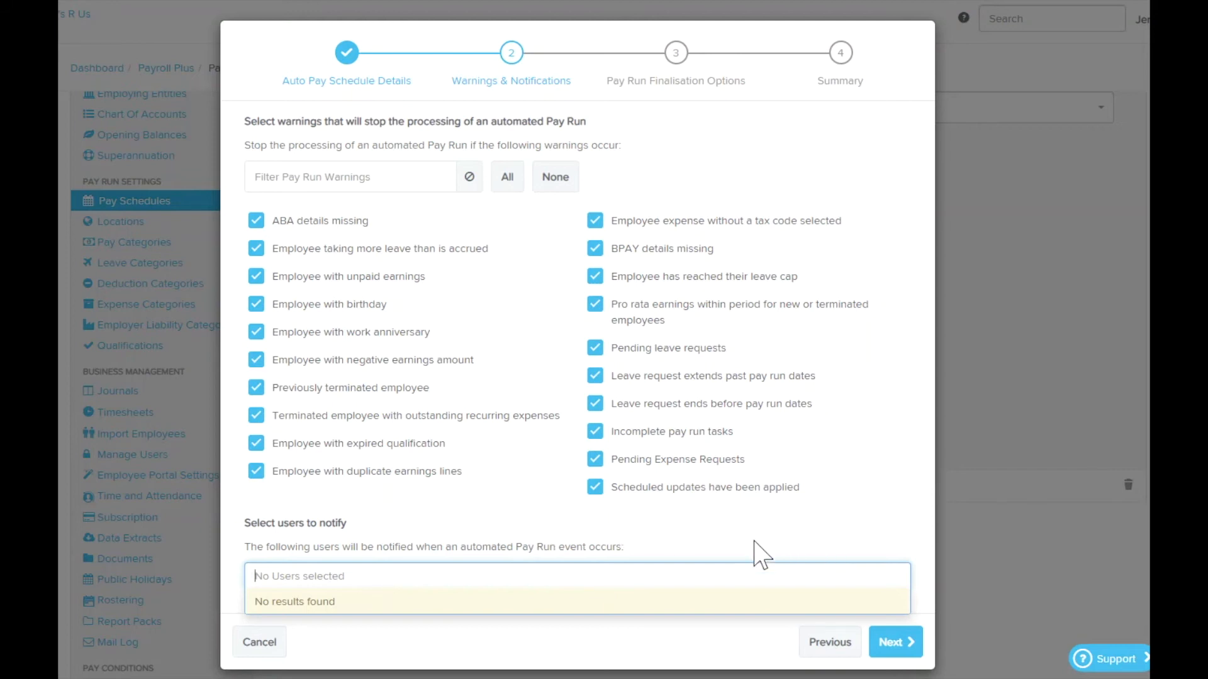
pyautogui.click(712, 572)
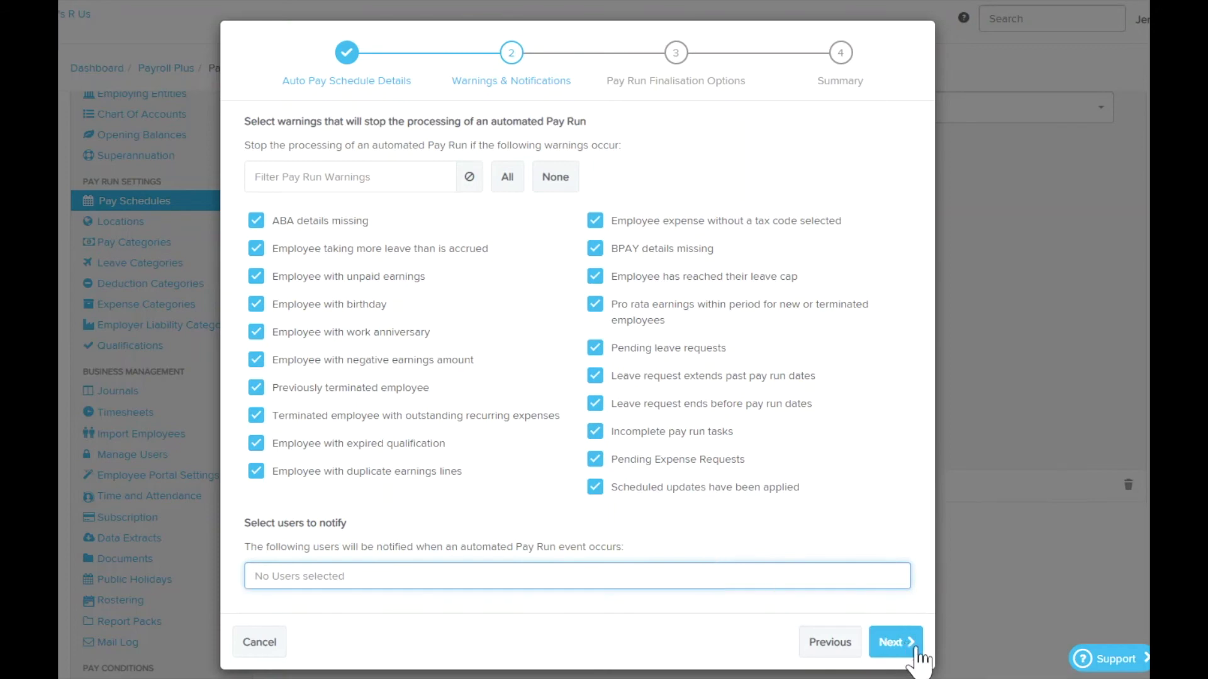
pyautogui.click(892, 643)
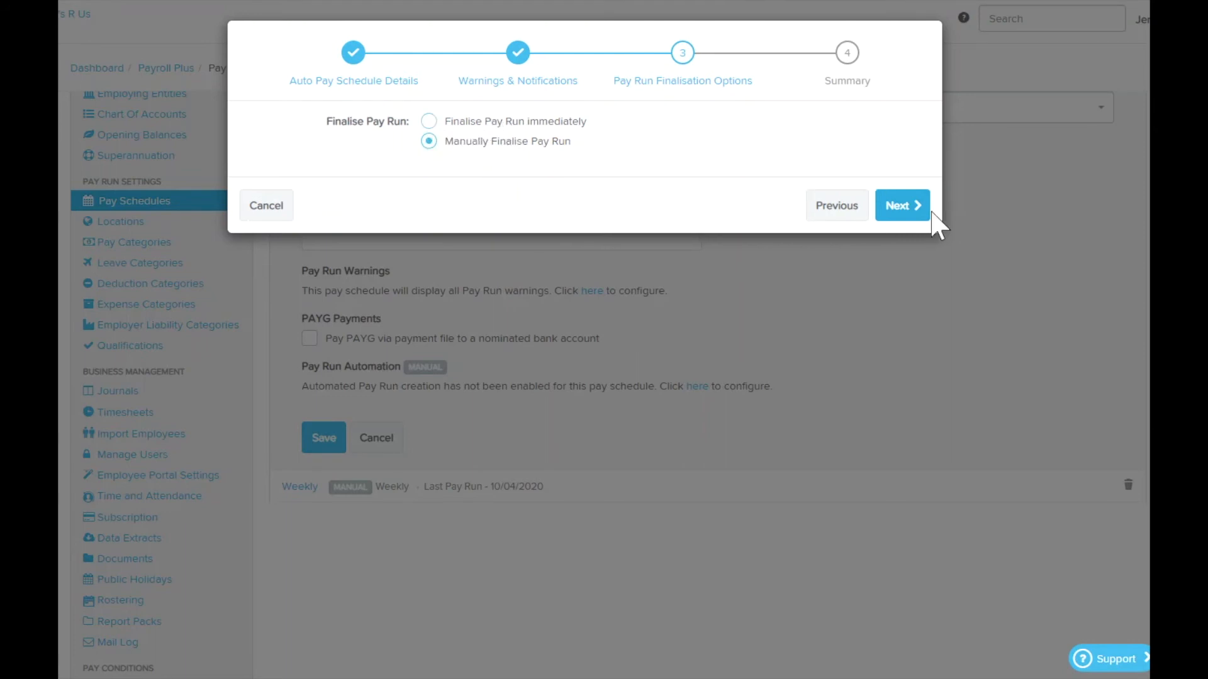
pyautogui.click(903, 209)
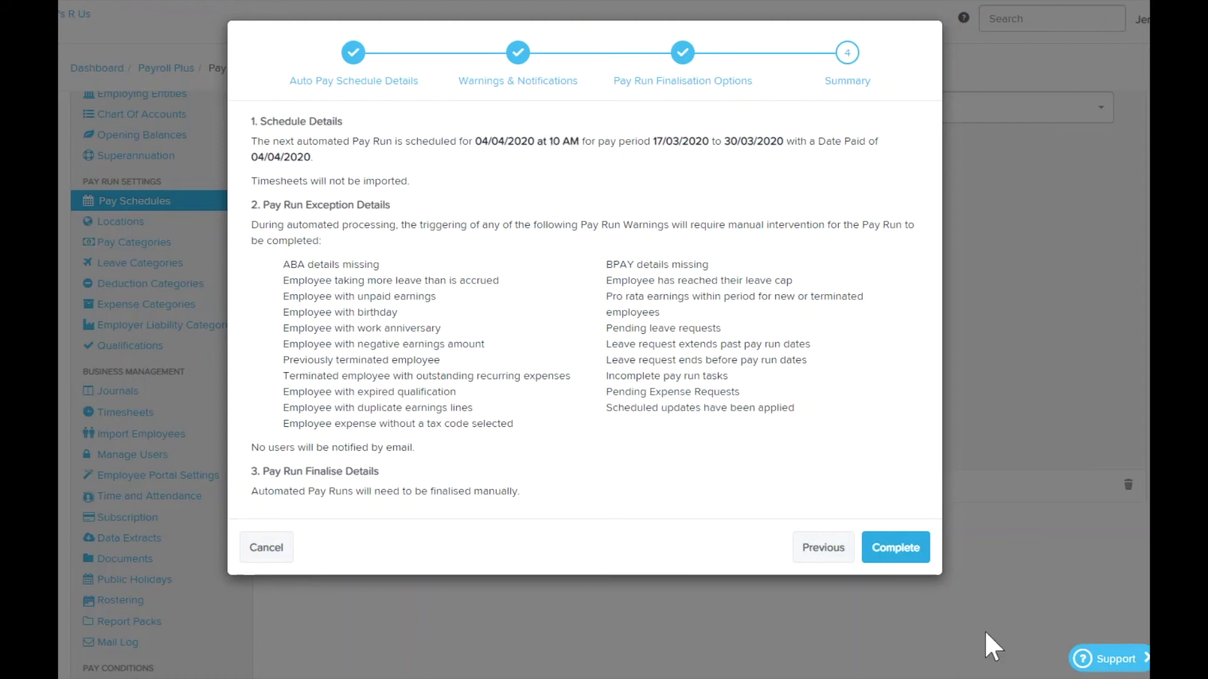
# - Return to the auto pay schedule details and set the first pay run creation time to 11:00 AM
pyautogui.click(823, 550)
pyautogui.click(832, 213)
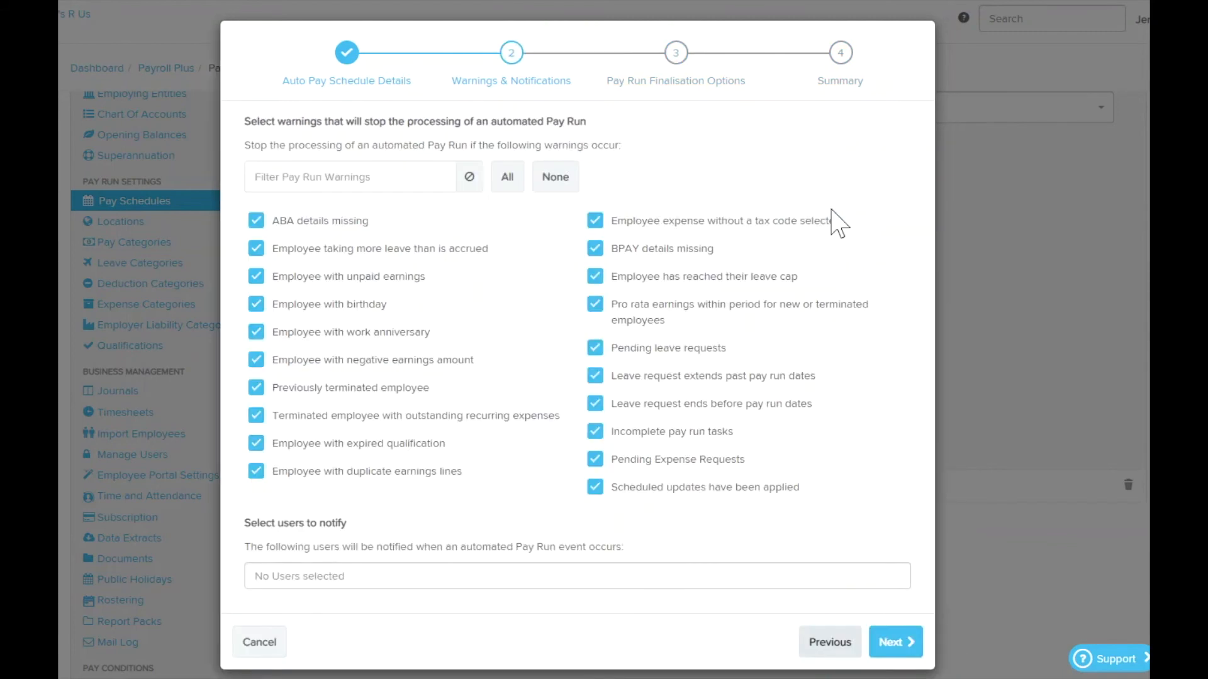
pyautogui.click(829, 642)
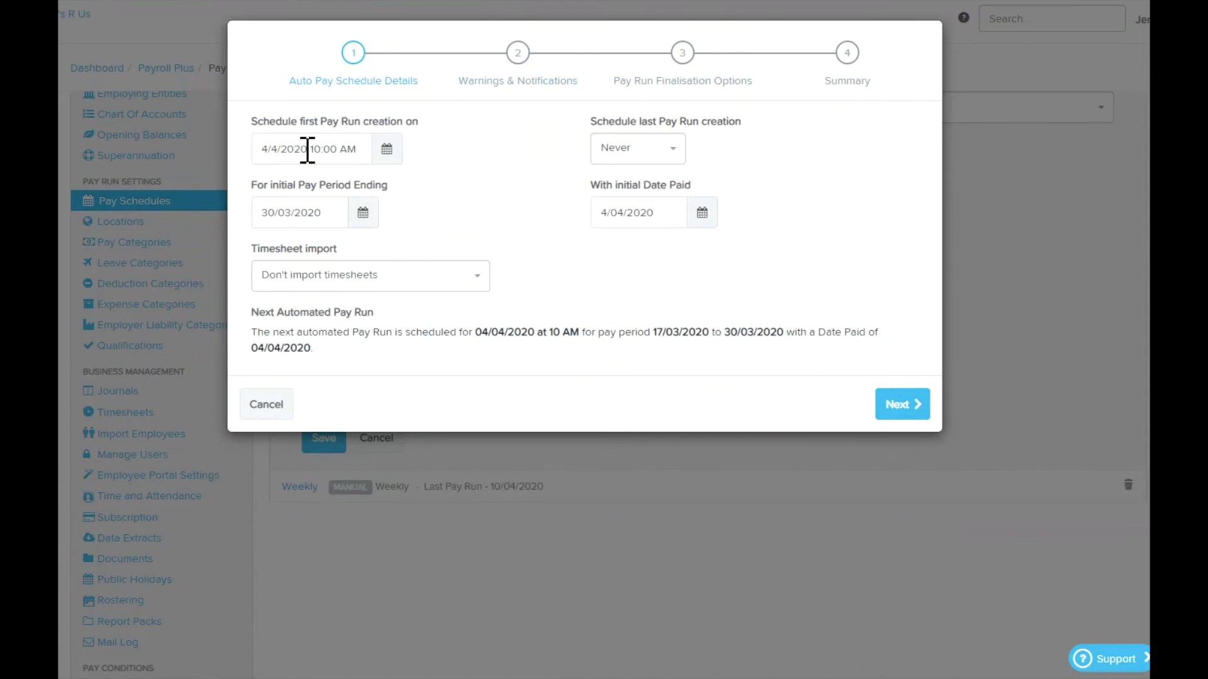
pyautogui.click(386, 149)
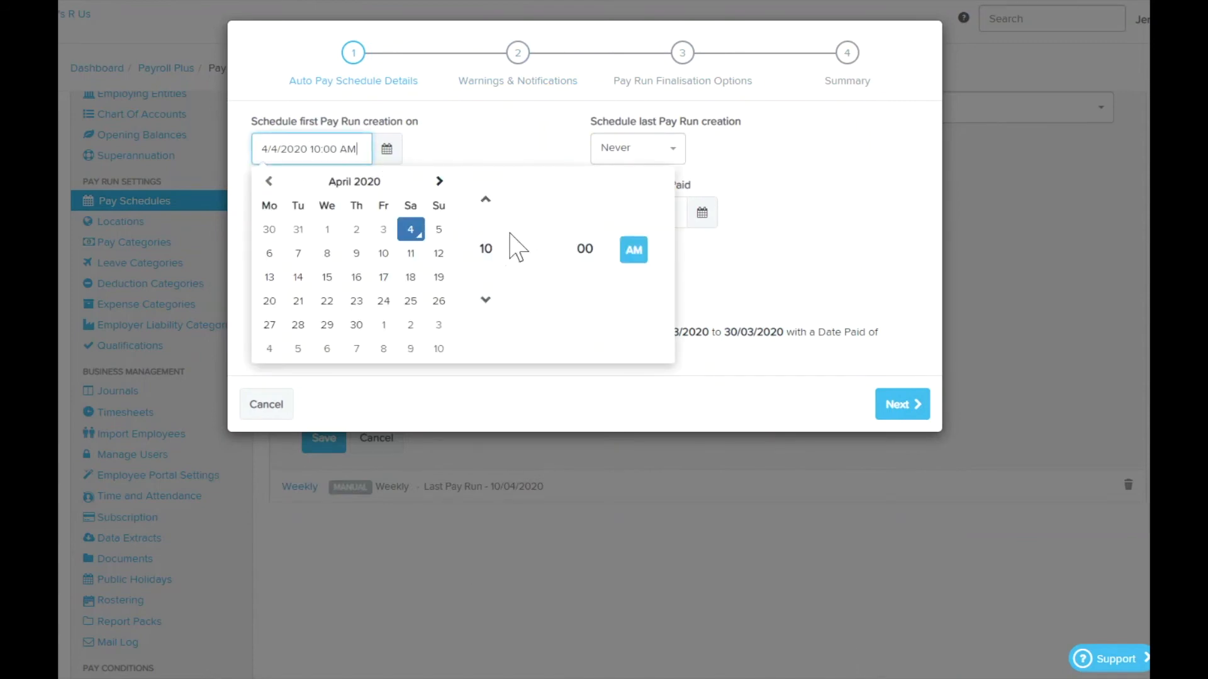
pyautogui.click(485, 200)
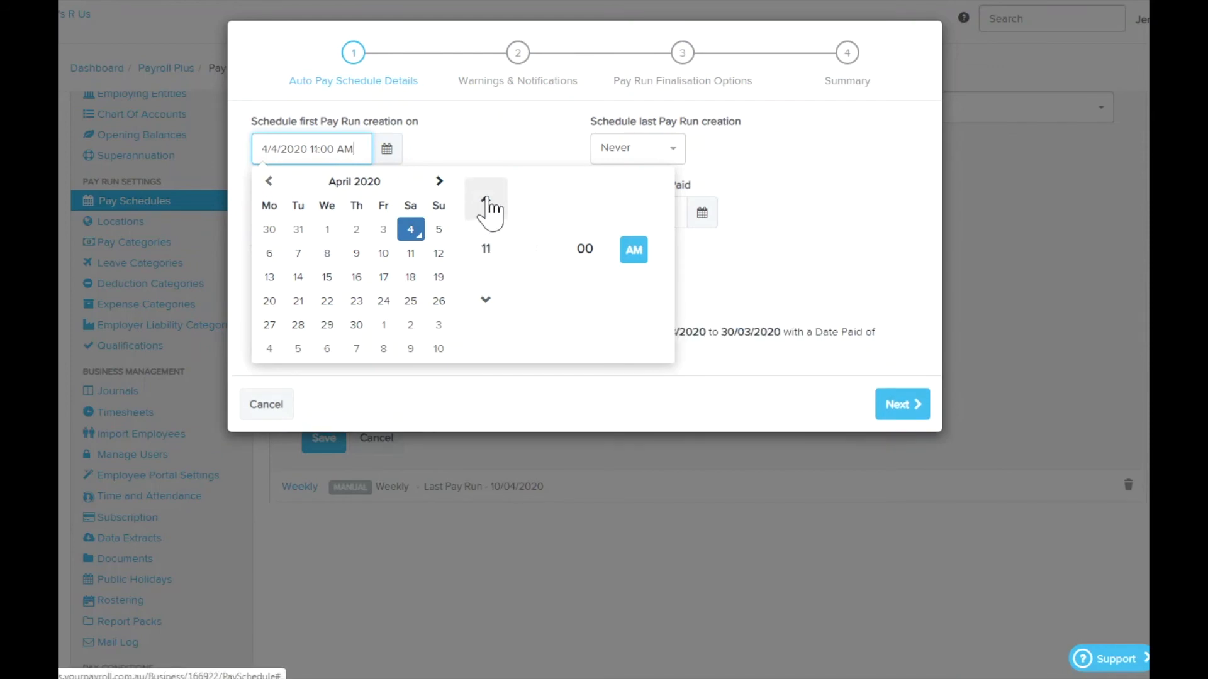
pyautogui.click(512, 154)
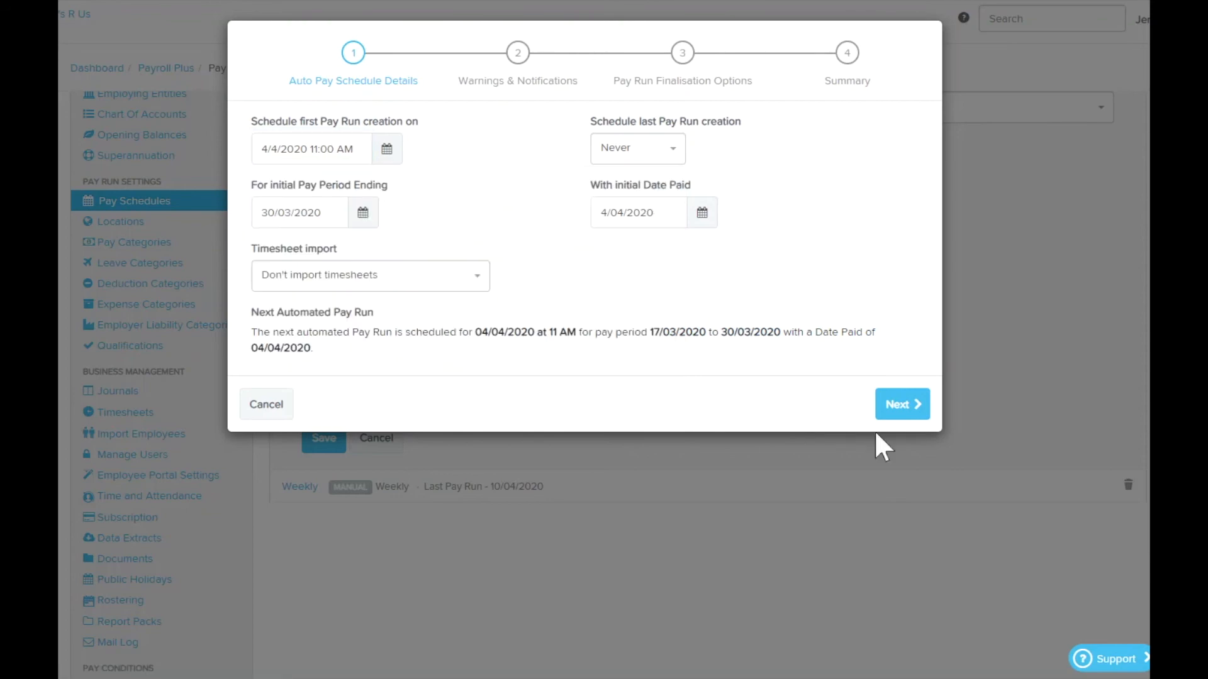
# - Complete the pay run automation setup with the remaining options kept, and save the Fortnightly pay schedule
pyautogui.click(901, 398)
pyautogui.click(898, 643)
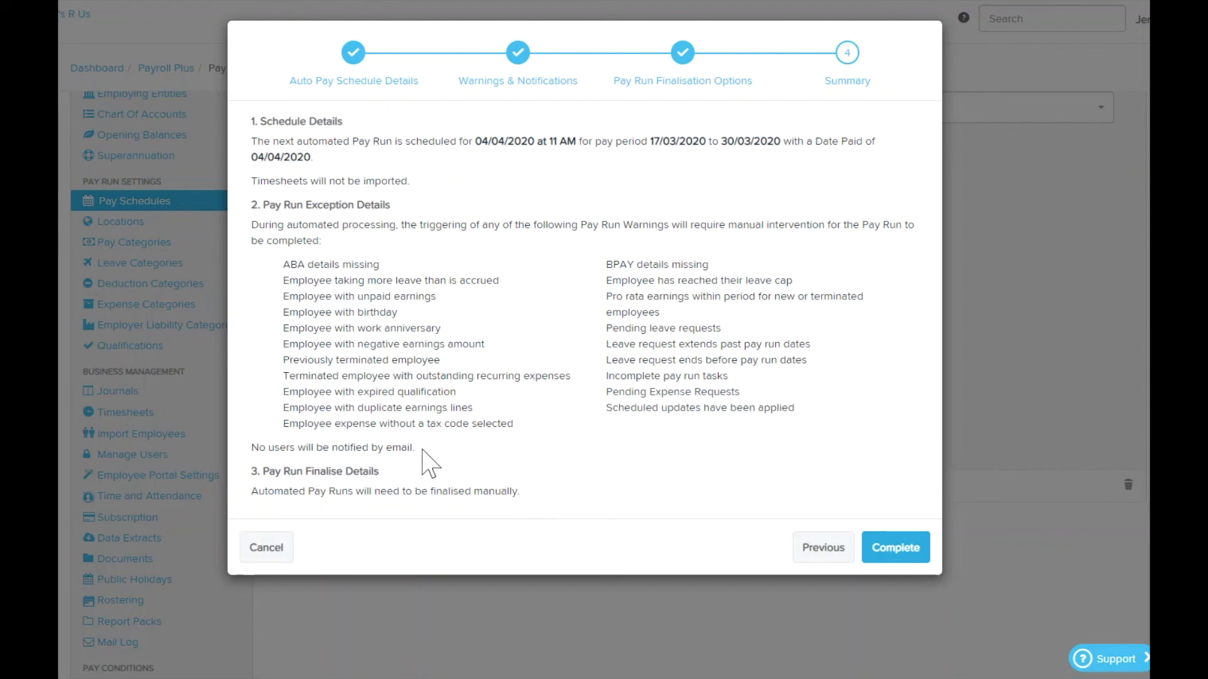
pyautogui.click(905, 549)
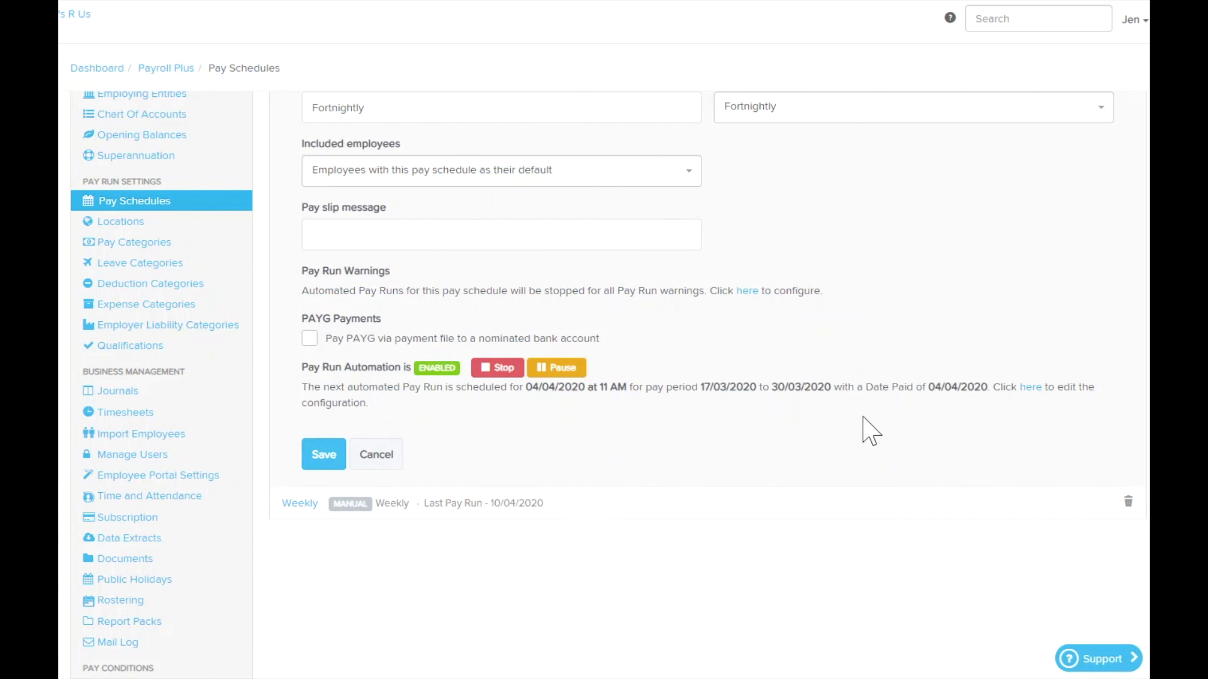
pyautogui.click(331, 457)
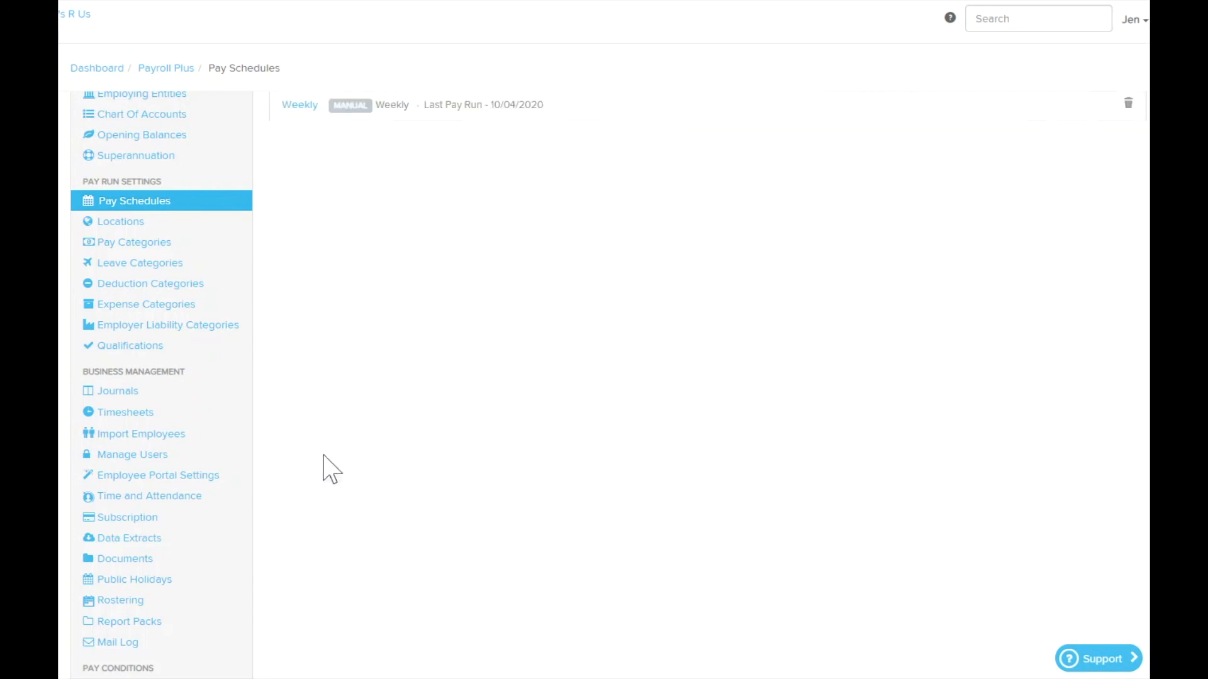
# - Open the help article on setting up pay schedules and go to the support site's article search
pyautogui.scroll(3, 591, 417)
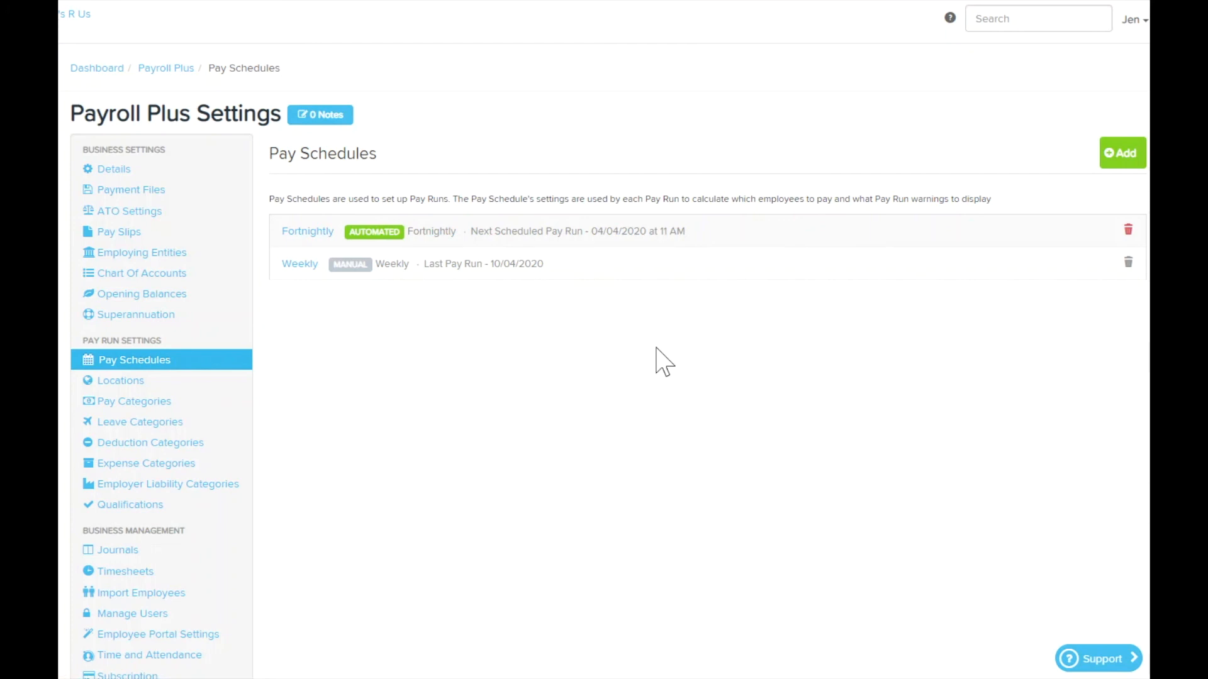
pyautogui.click(950, 19)
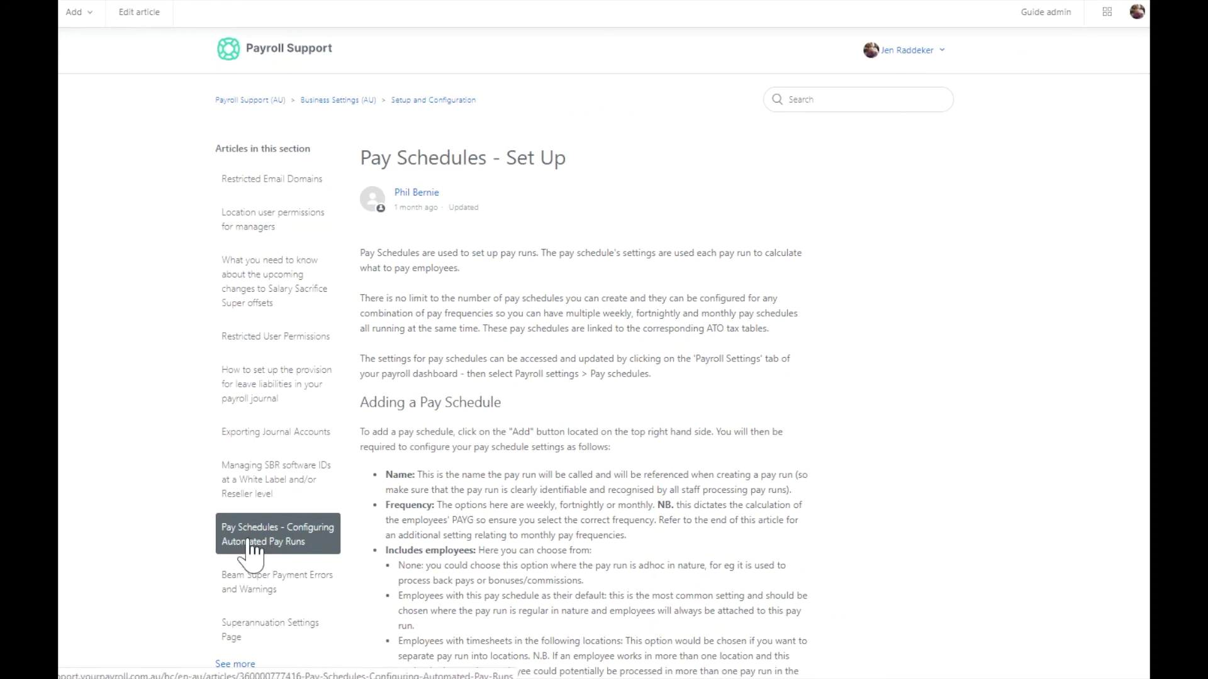
pyautogui.click(823, 101)
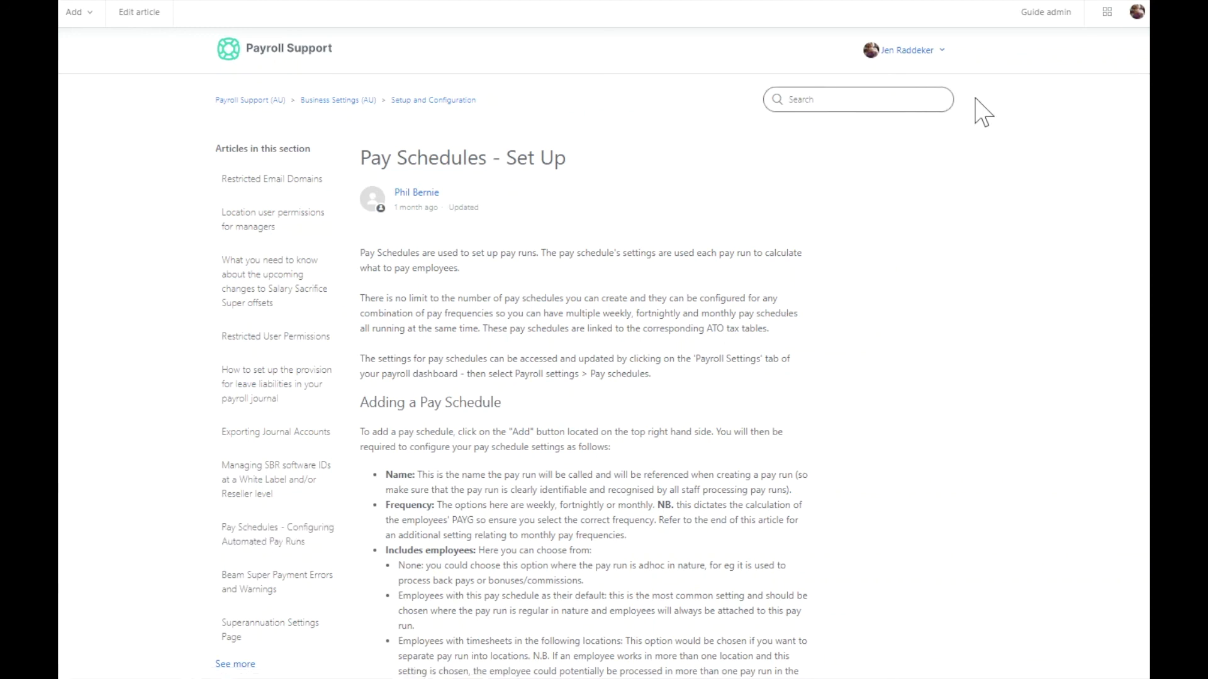
# - Search the payroll support articles for "automated pay run"
pyautogui.write('autpoma')
pyautogui.press('BackSpace')
pyautogui.press('BackSpace')
pyautogui.press('BackSpace')
pyautogui.press('BackSpace')
pyautogui.write('oomated pay run')
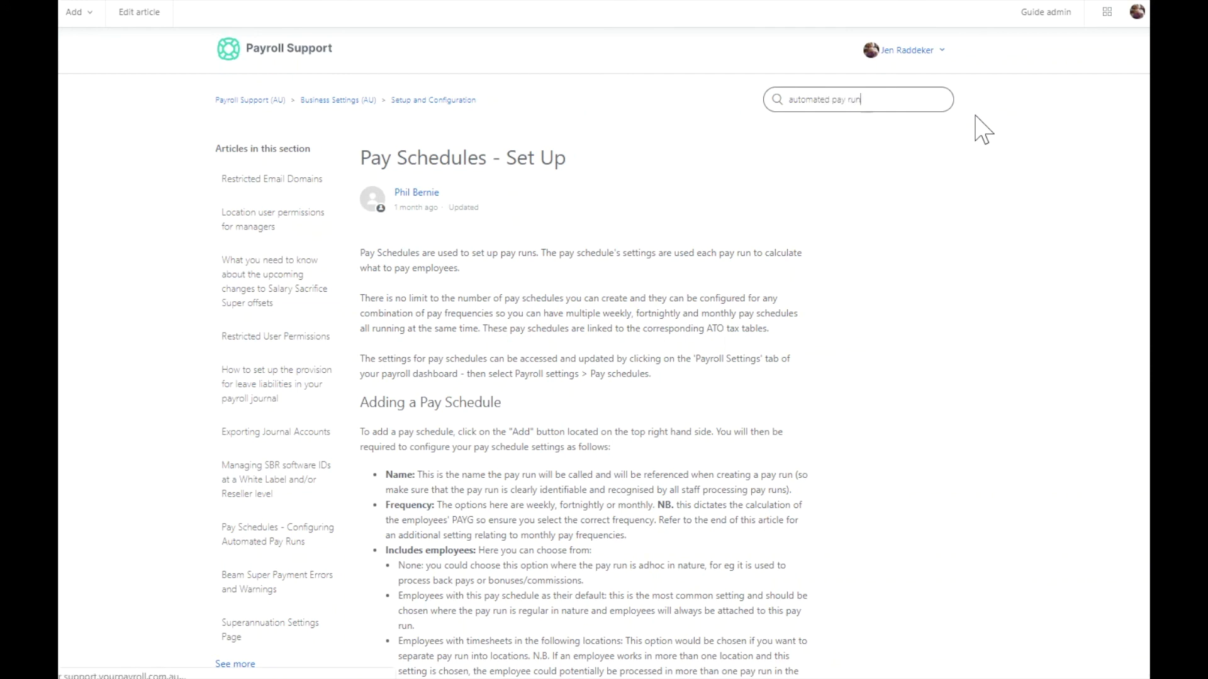
pyautogui.press('Return')
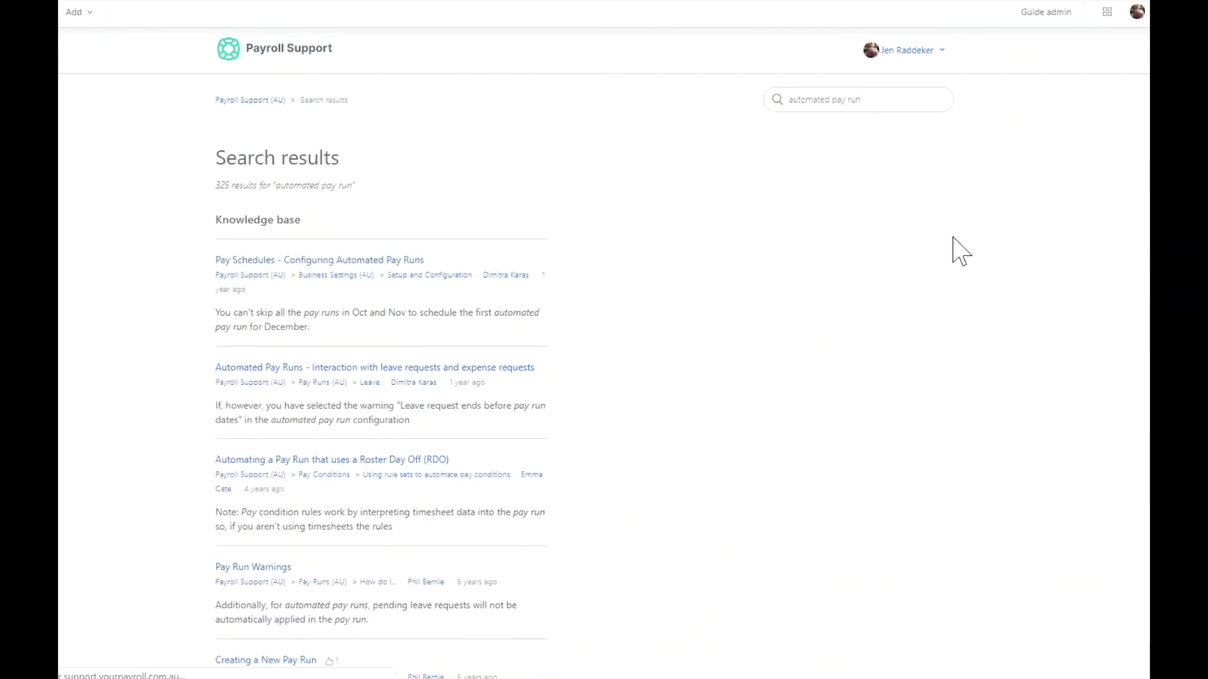
# - Open the help article "Pay Schedules - Configuring Automated Pay Runs" and skim its auto pay schedule details section
pyautogui.click(364, 268)
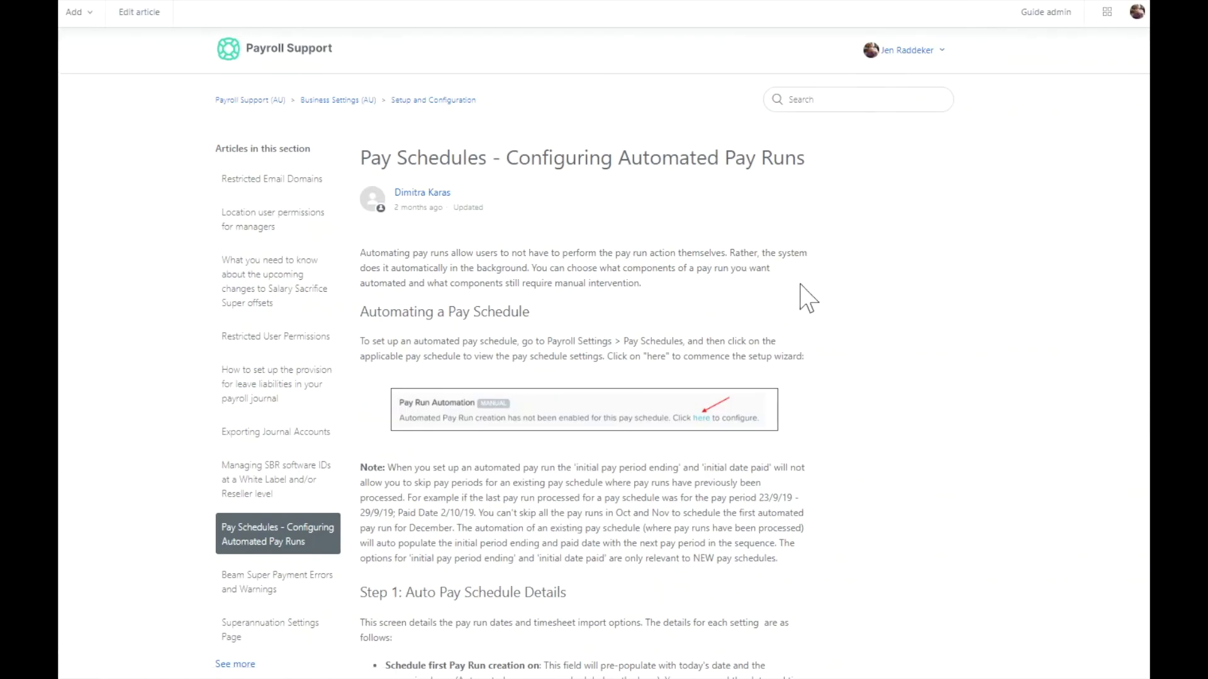
pyautogui.scroll(-5, 808, 302)
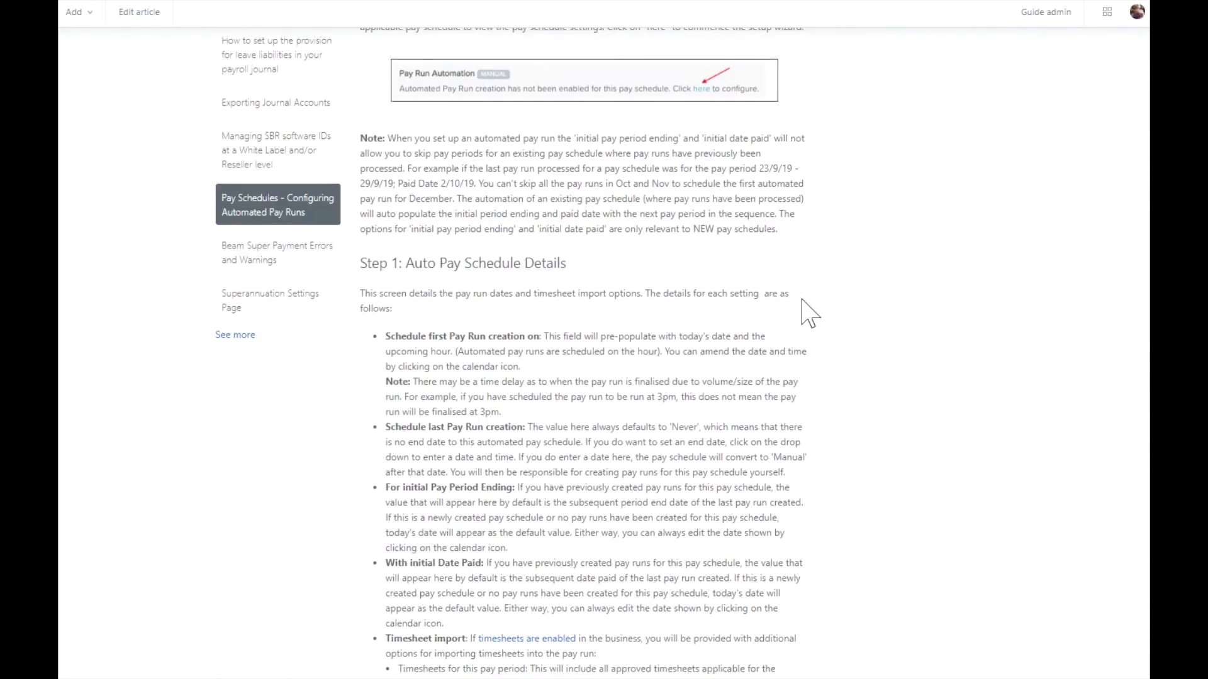
pyautogui.scroll(-9, 808, 312)
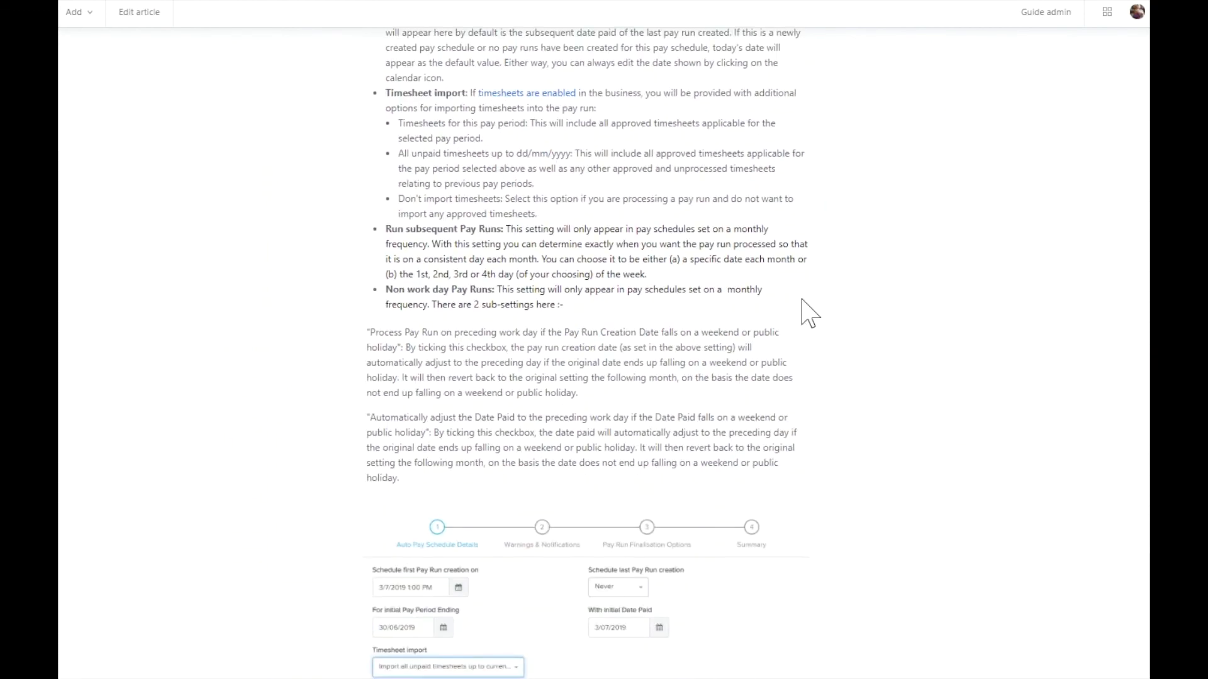
pyautogui.scroll(15, 801, 300)
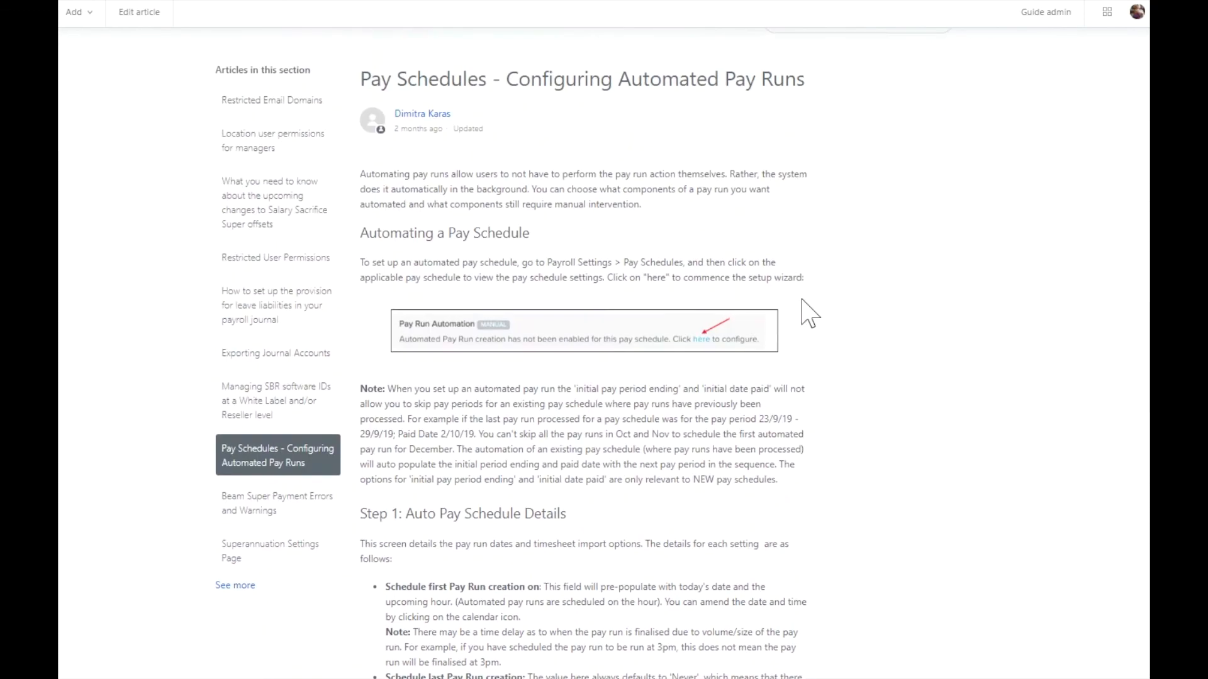